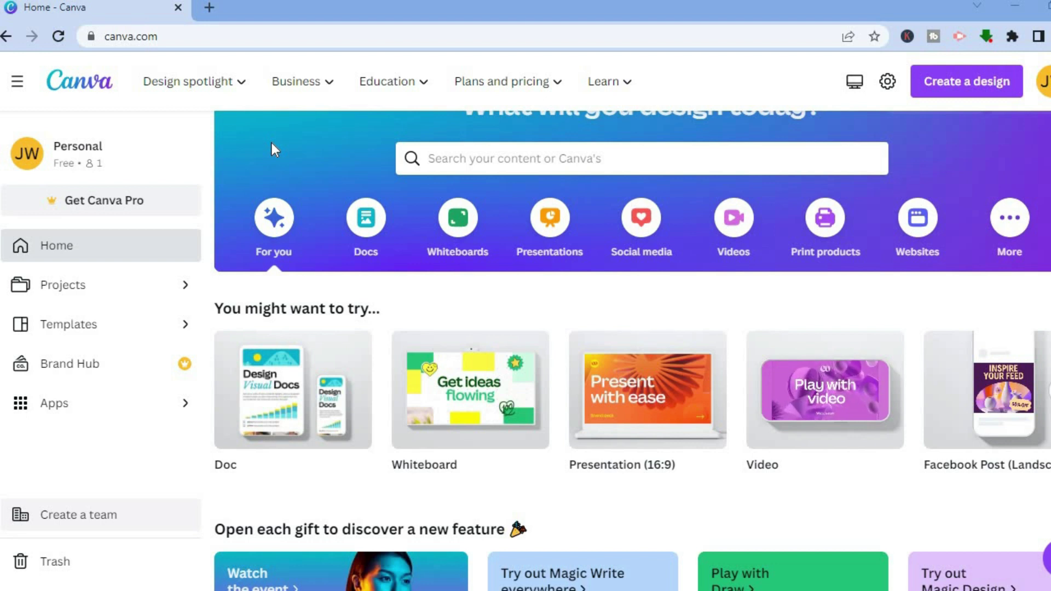
- Search the templates for "slideshow videos" and browse the start of the results
{"action": "left_click", "coordinate": [471, 159]}
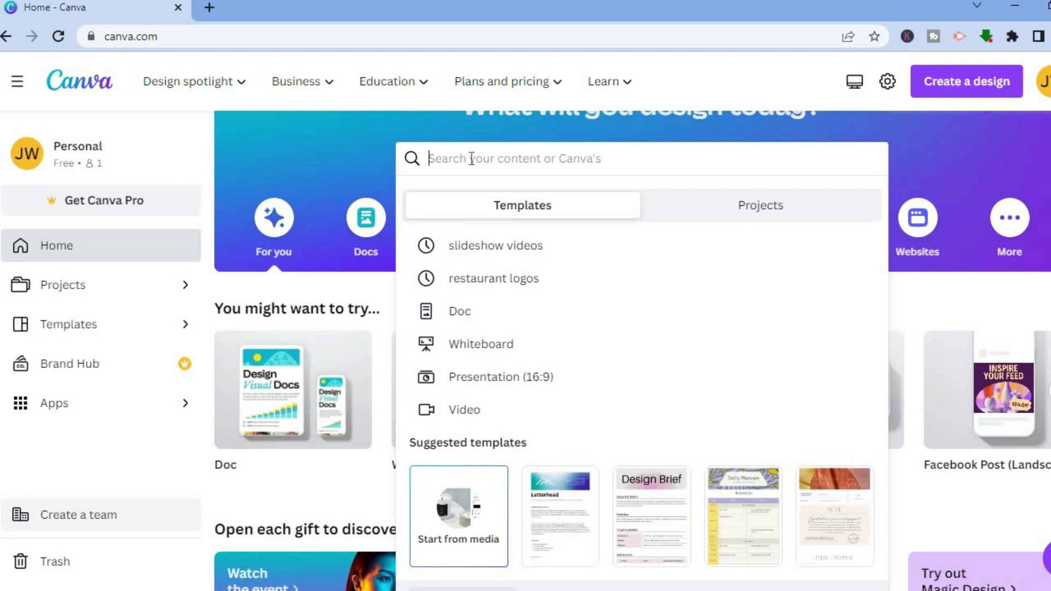
{"action": "left_click", "coordinate": [475, 246]}
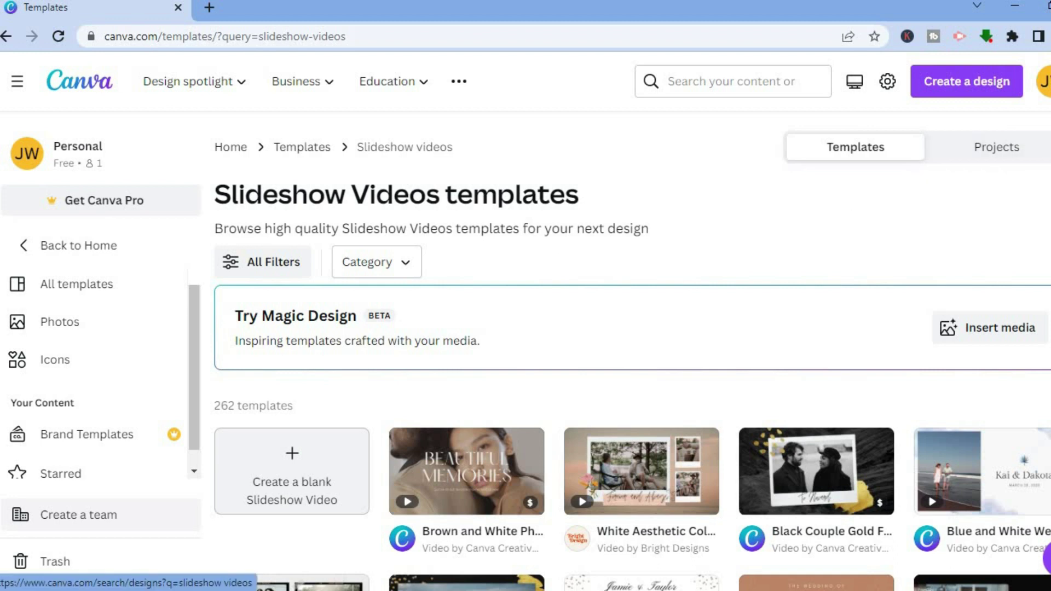
{"action": "scroll", "coordinate": [630, 351], "scroll_direction": "down", "scroll_amount": 2}
{"action": "scroll", "coordinate": [570, 215], "scroll_direction": "down", "scroll_amount": 1}
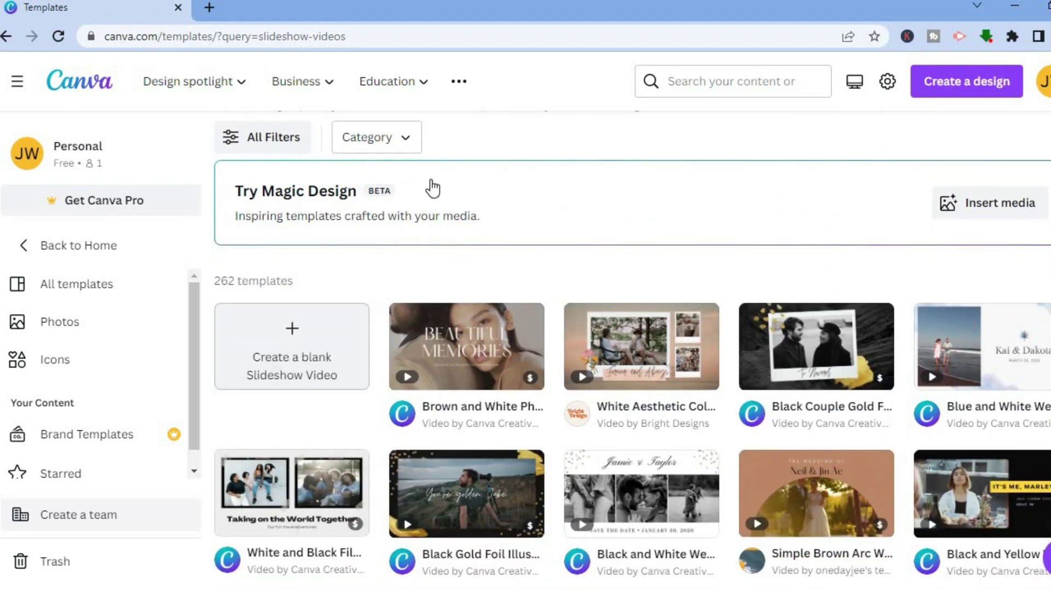
- Review the template category filter, including its Social Media formats, and close it without choosing a category
{"action": "left_click", "coordinate": [405, 148]}
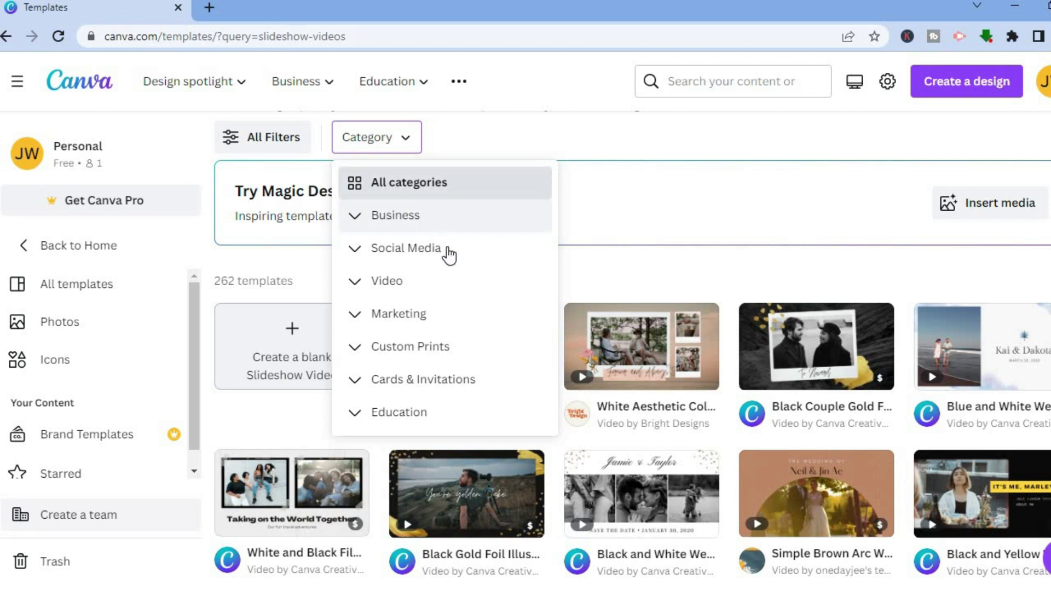
{"action": "left_click", "coordinate": [420, 251]}
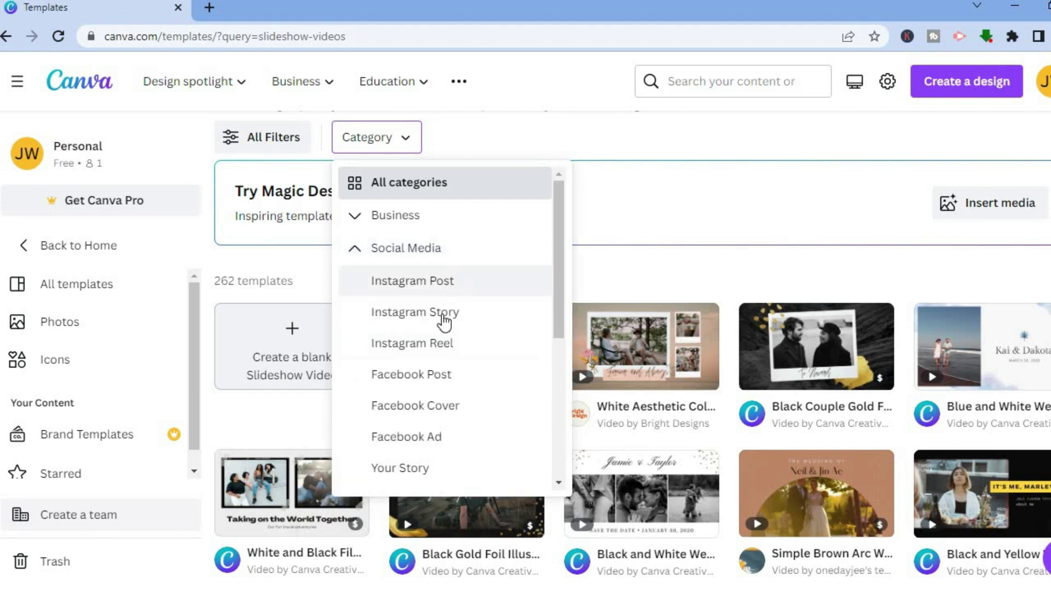
{"action": "left_click", "coordinate": [359, 251]}
{"action": "left_click", "coordinate": [597, 142]}
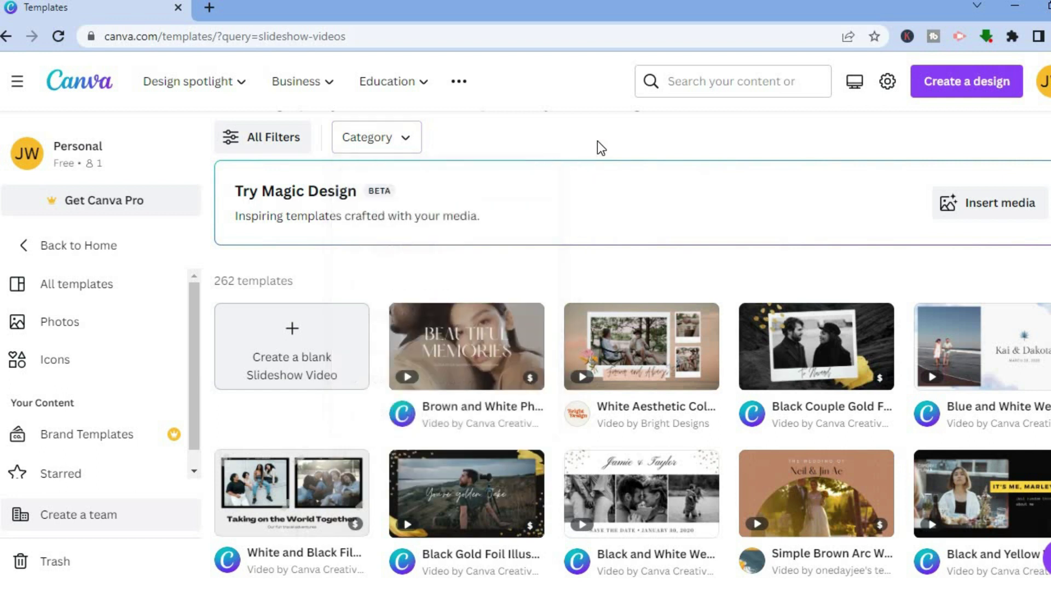
- Find the Black, White and Yellow Commercial Real Estate / Property Listing Slideshow template and open it for customizing
{"action": "scroll", "coordinate": [926, 236], "scroll_direction": "down", "scroll_amount": 5}
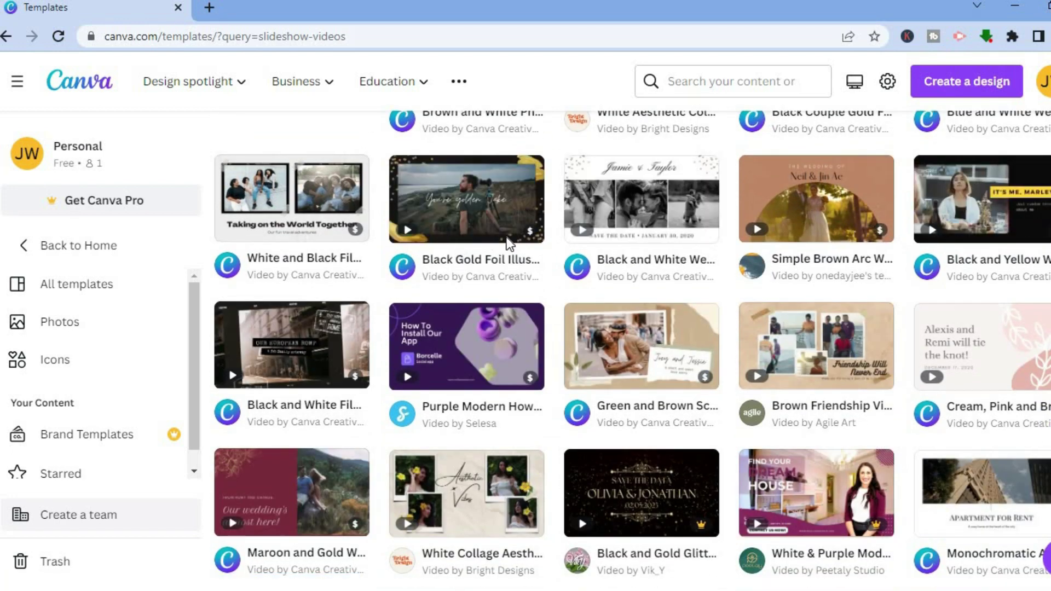
{"action": "mouse_move", "coordinate": [514, 232]}
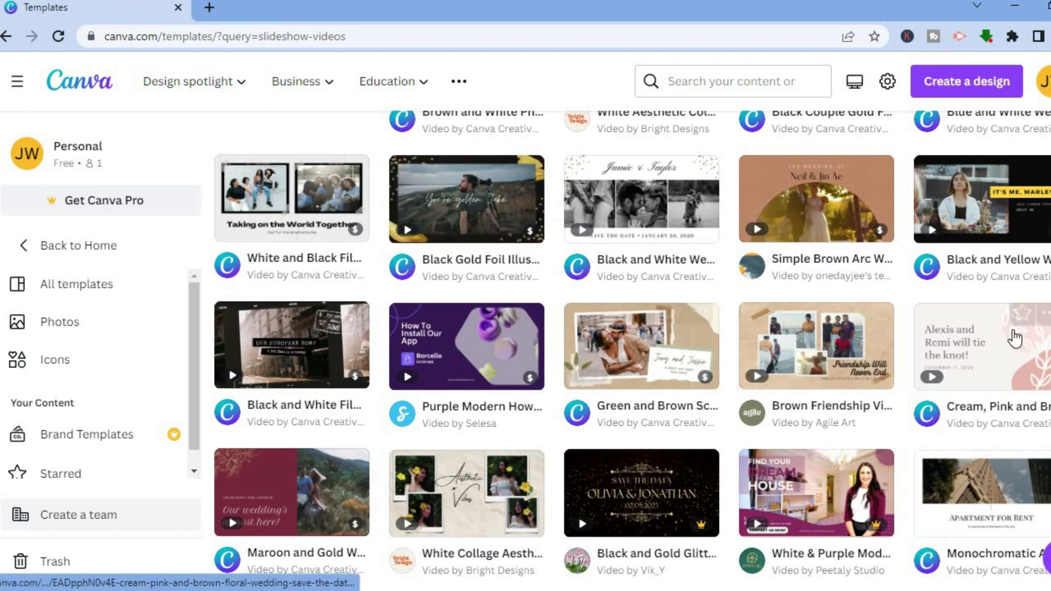
{"action": "scroll", "coordinate": [1015, 338], "scroll_direction": "down", "scroll_amount": 3}
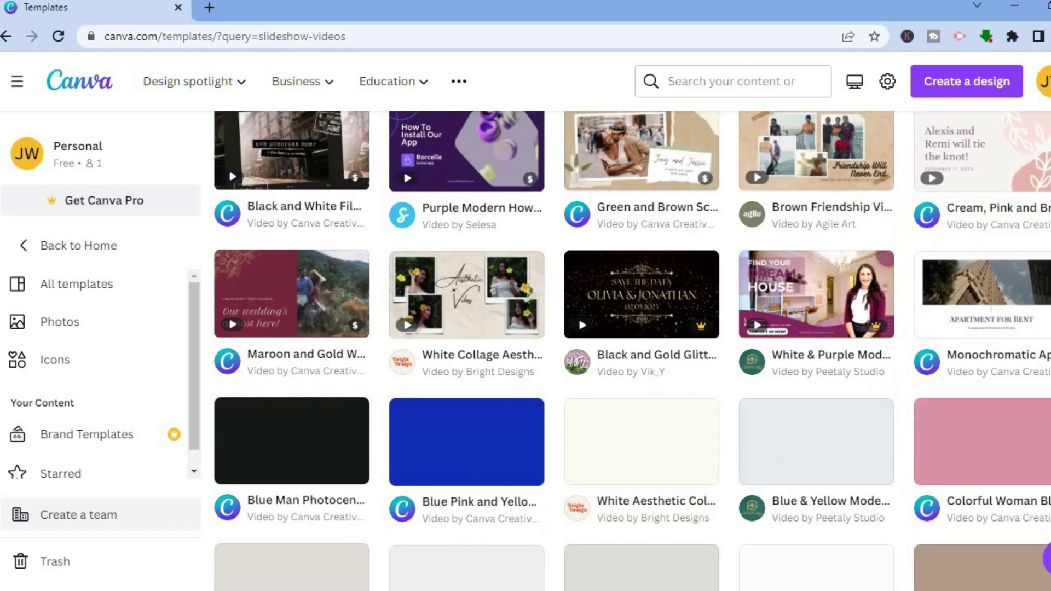
{"action": "scroll", "coordinate": [632, 350], "scroll_direction": "down", "scroll_amount": 5}
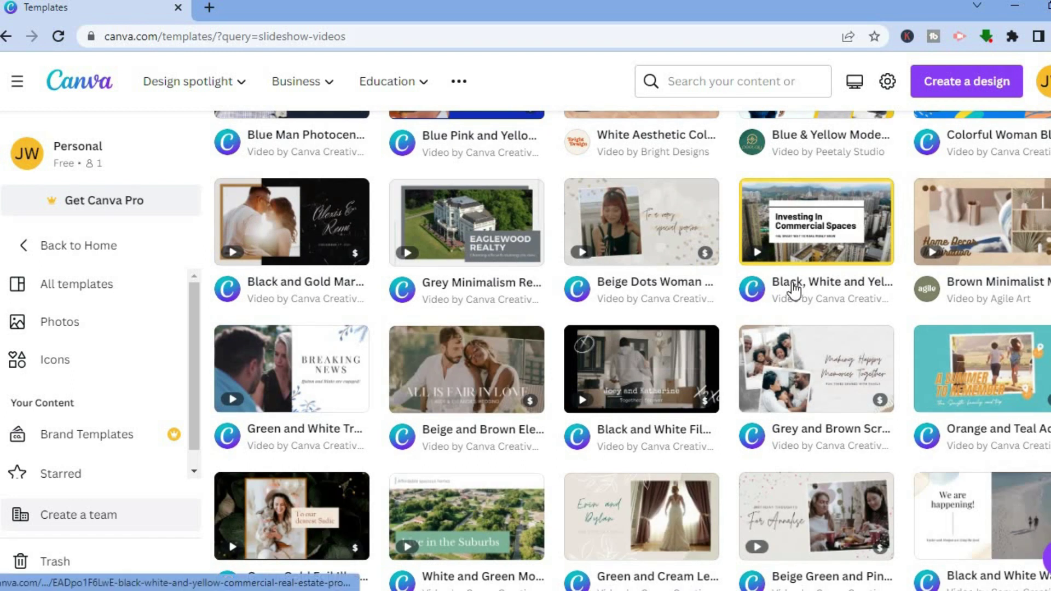
{"action": "mouse_move", "coordinate": [799, 236]}
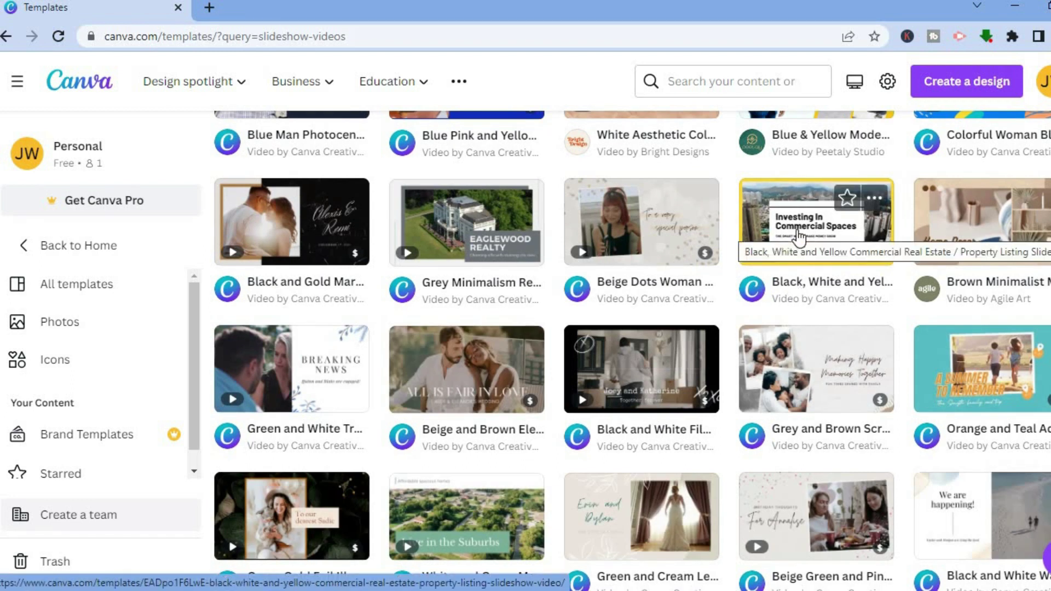
{"action": "left_click", "coordinate": [799, 236]}
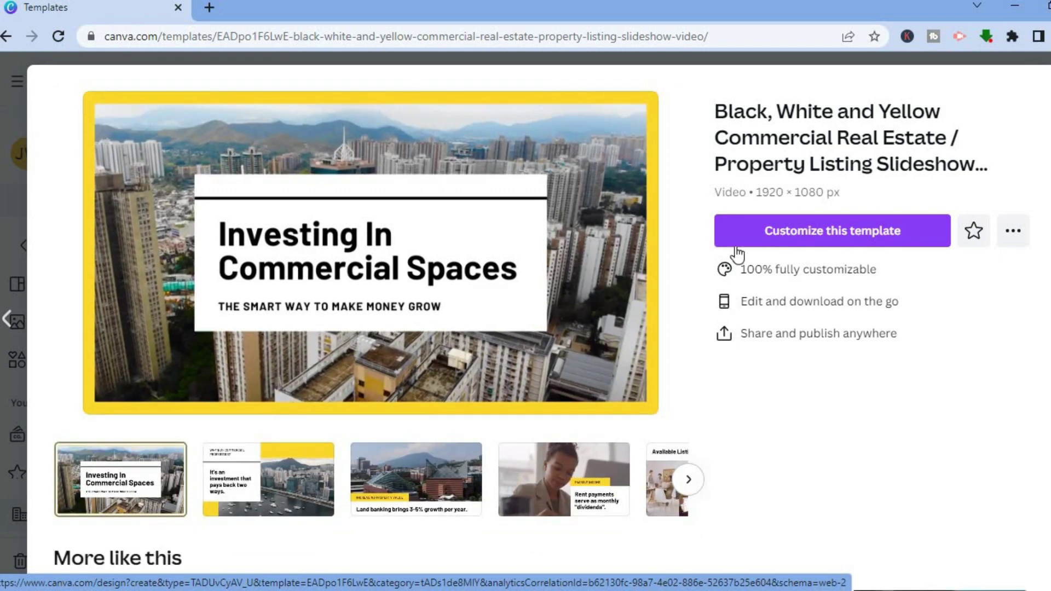
{"action": "left_click", "coordinate": [777, 230]}
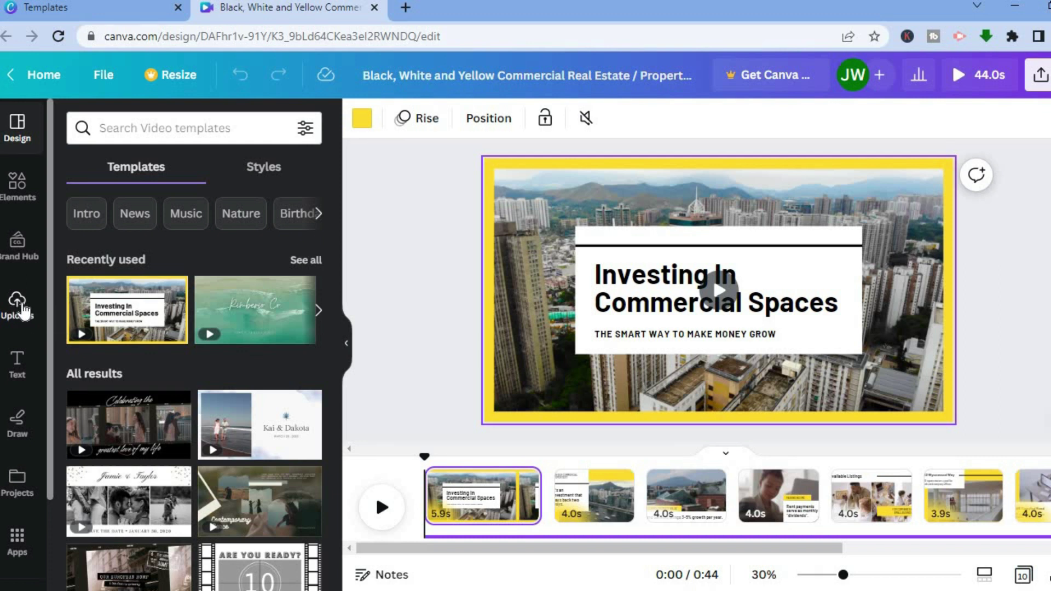
- Show the uploaded files and replace the first slide's "Investing In Commercial Spaces" title with "Simple Answers"
{"action": "left_click", "coordinate": [22, 311]}
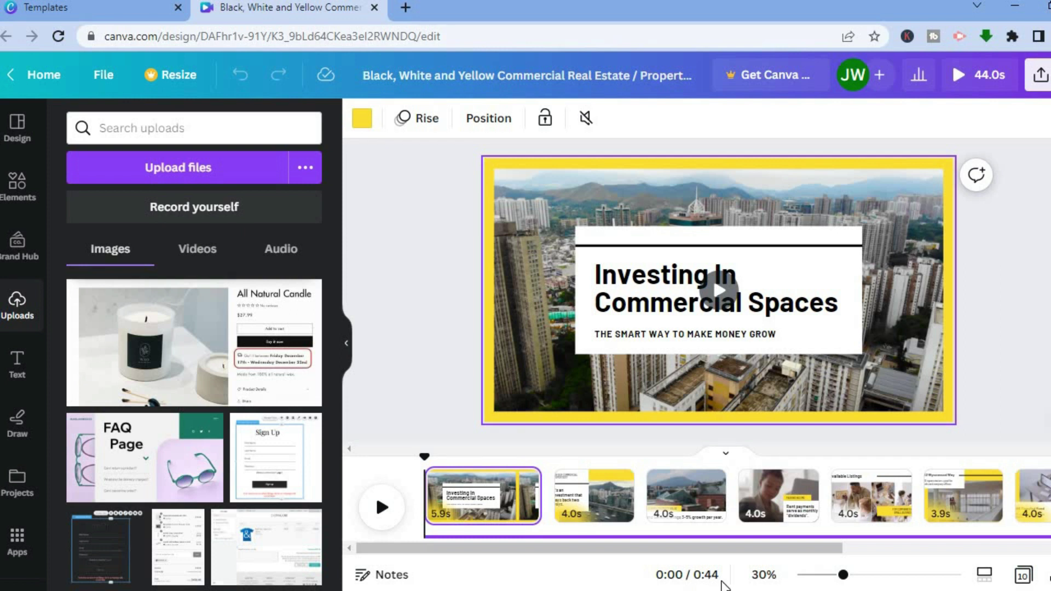
{"action": "left_click", "coordinate": [651, 293]}
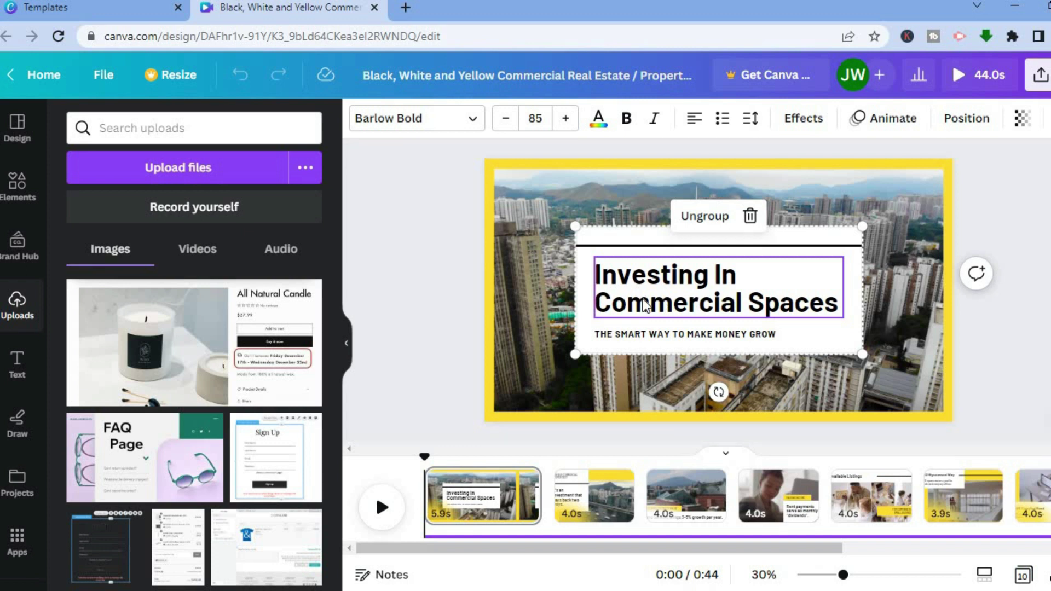
{"action": "double_click", "coordinate": [834, 305]}
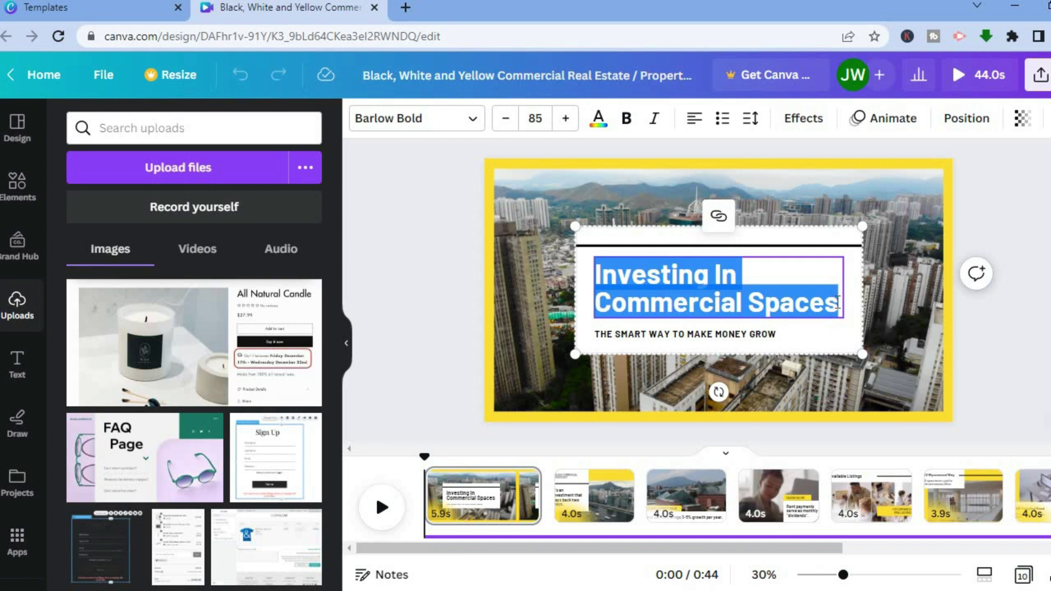
{"action": "type", "text": "S"}
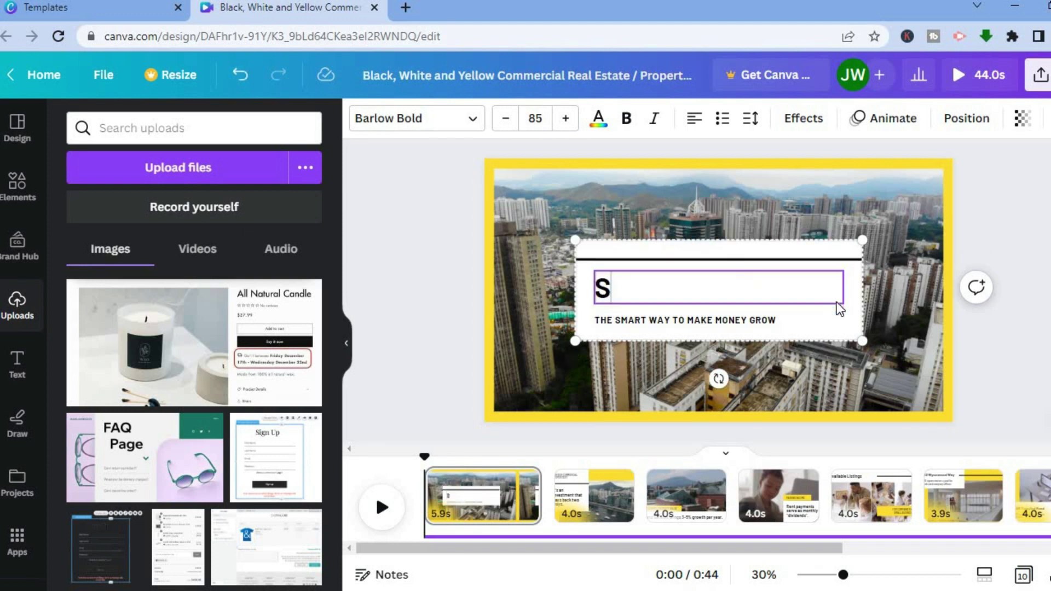
{"action": "type", "text": "imple"}
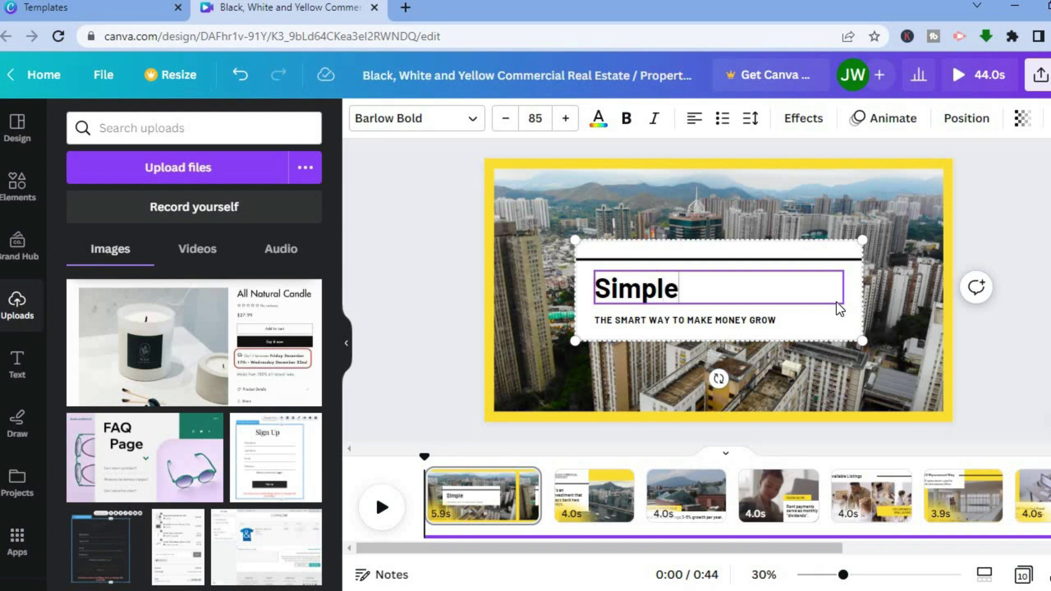
{"action": "type", "text": " Answers"}
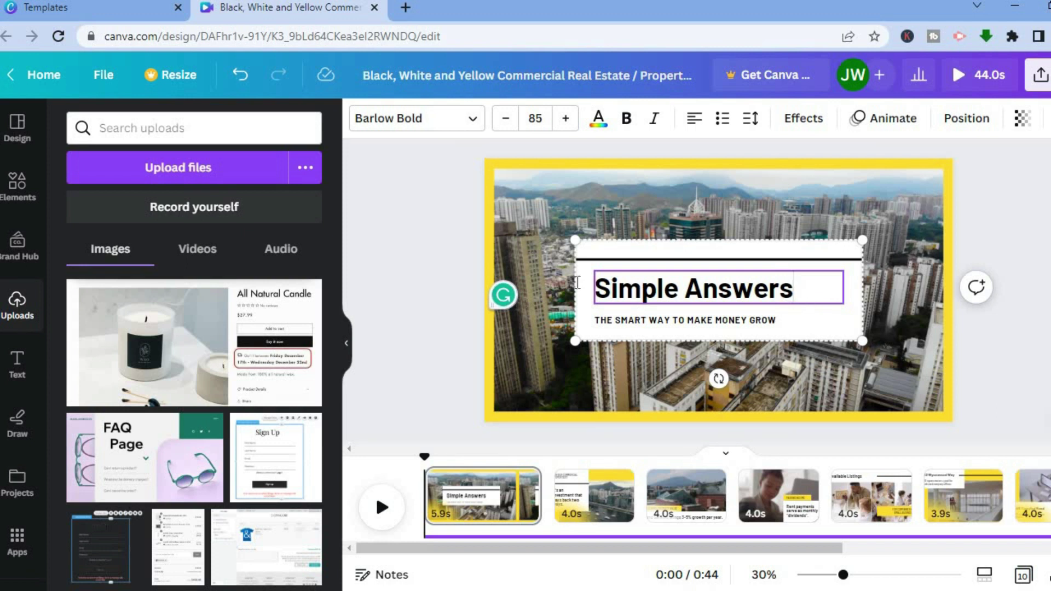
- Set the font size of the "Simple Answers" title to 72
{"action": "triple_click", "coordinate": [799, 290]}
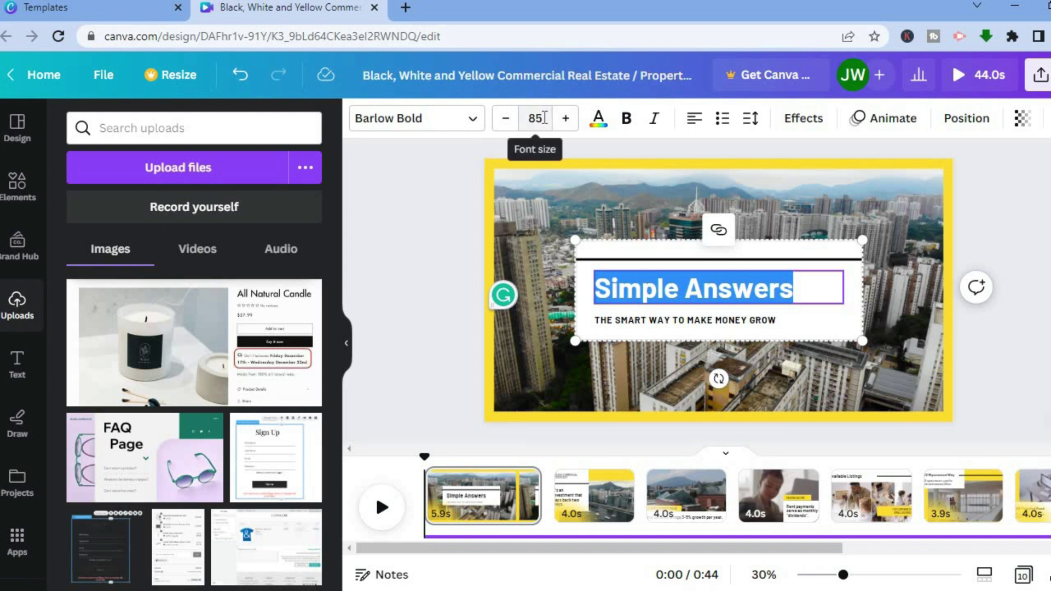
{"action": "left_click", "coordinate": [545, 118]}
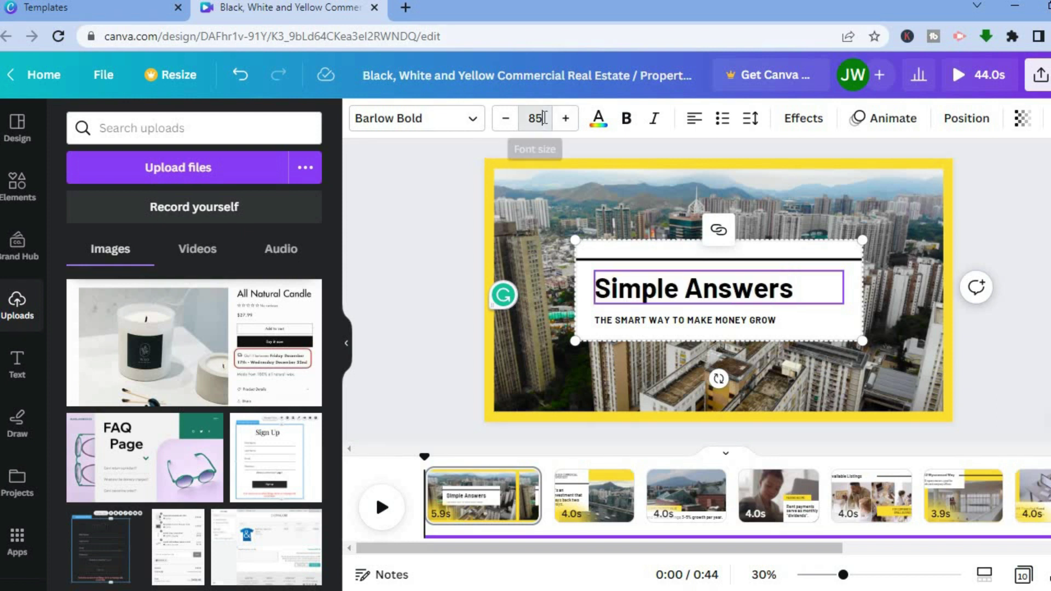
{"action": "left_click_drag", "start_coordinate": [622, 203], "coordinate": [620, 351]}
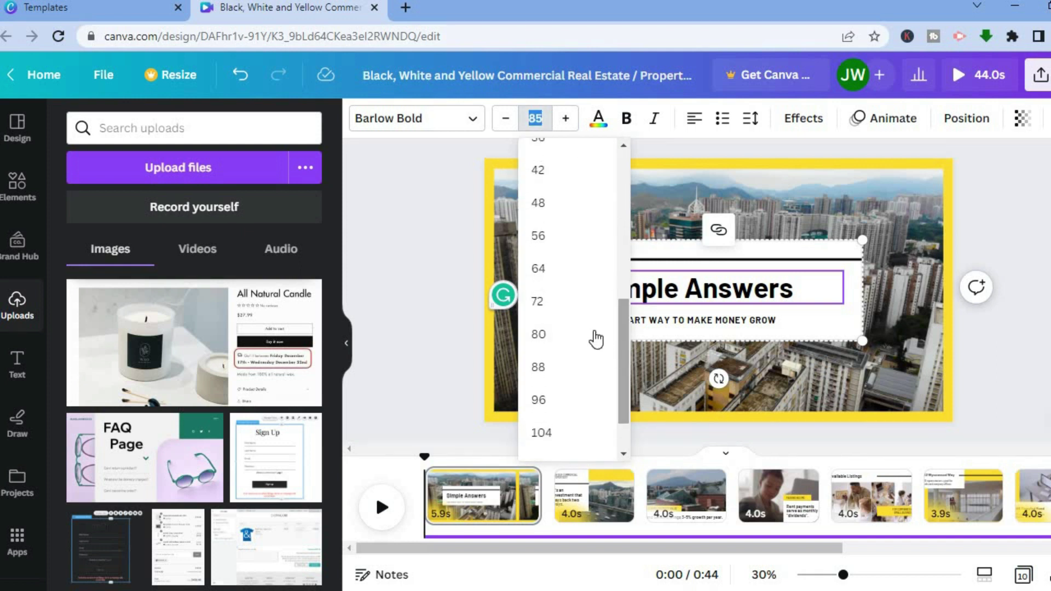
{"action": "left_click", "coordinate": [583, 305]}
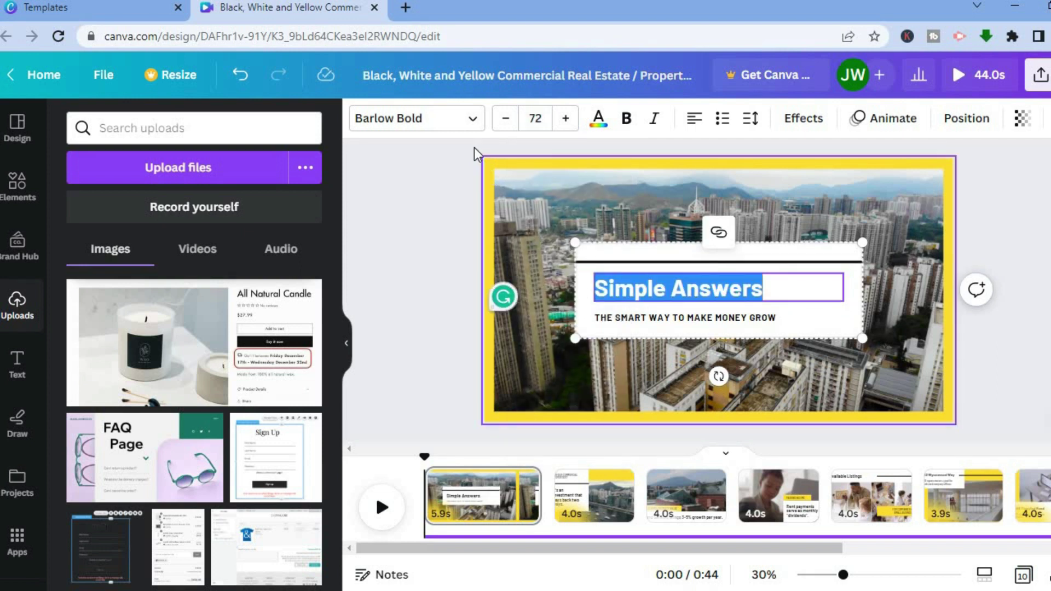
- Change the "Simple Answers" title's font to Barlow Medium and center its text
{"action": "left_click", "coordinate": [464, 123]}
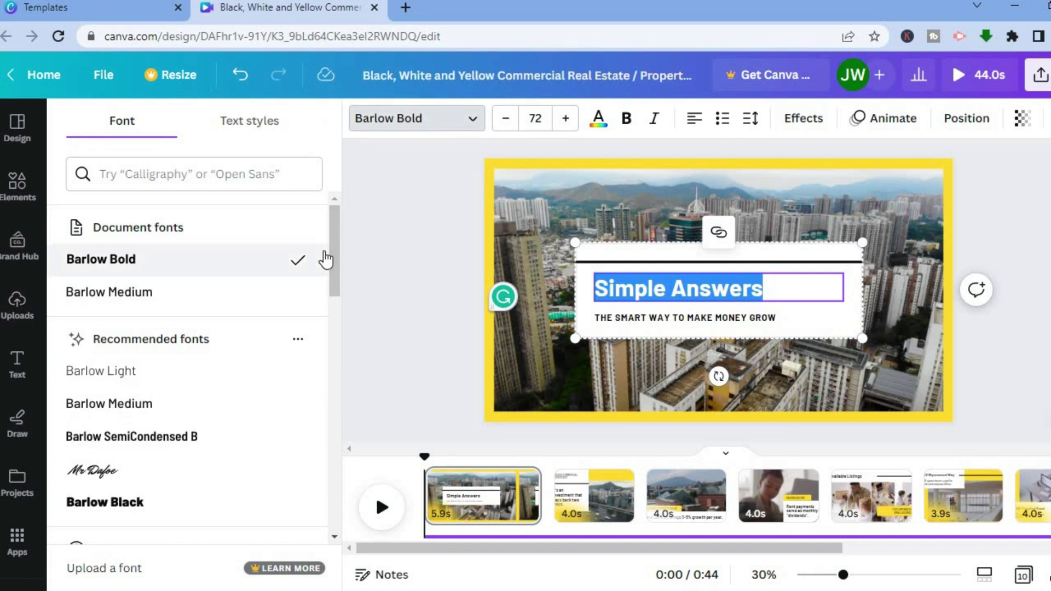
{"action": "left_click", "coordinate": [187, 414]}
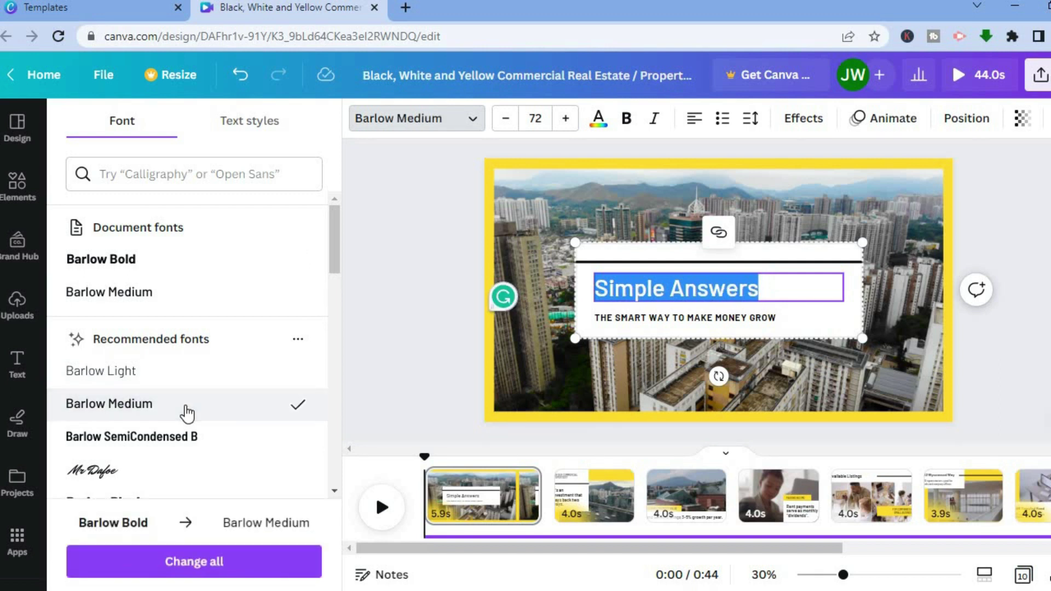
{"action": "left_click", "coordinate": [694, 122]}
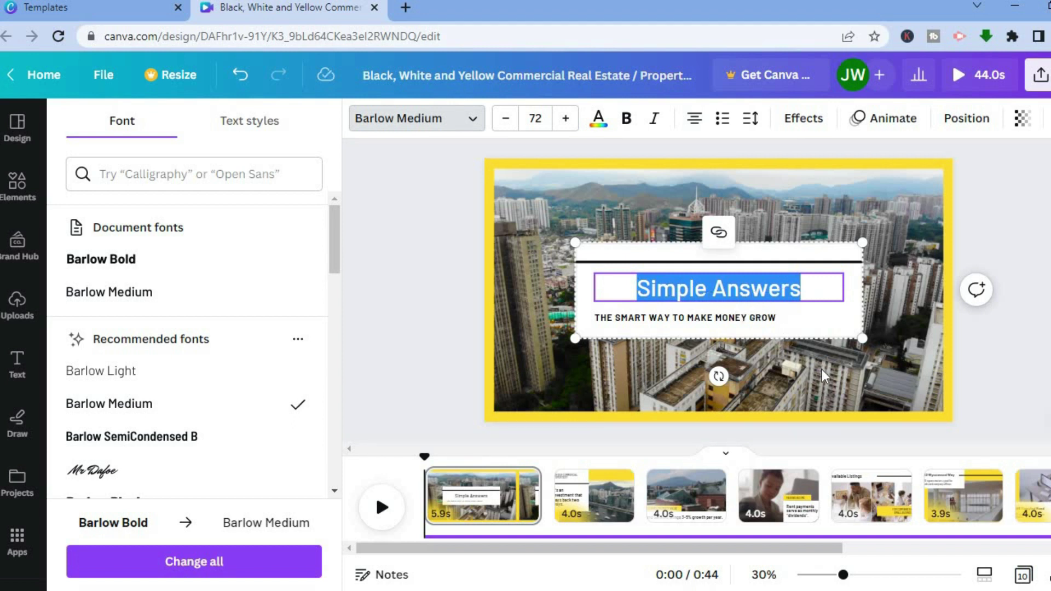
- Replace the first slide's background with its city skyline video
{"action": "left_click", "coordinate": [872, 372]}
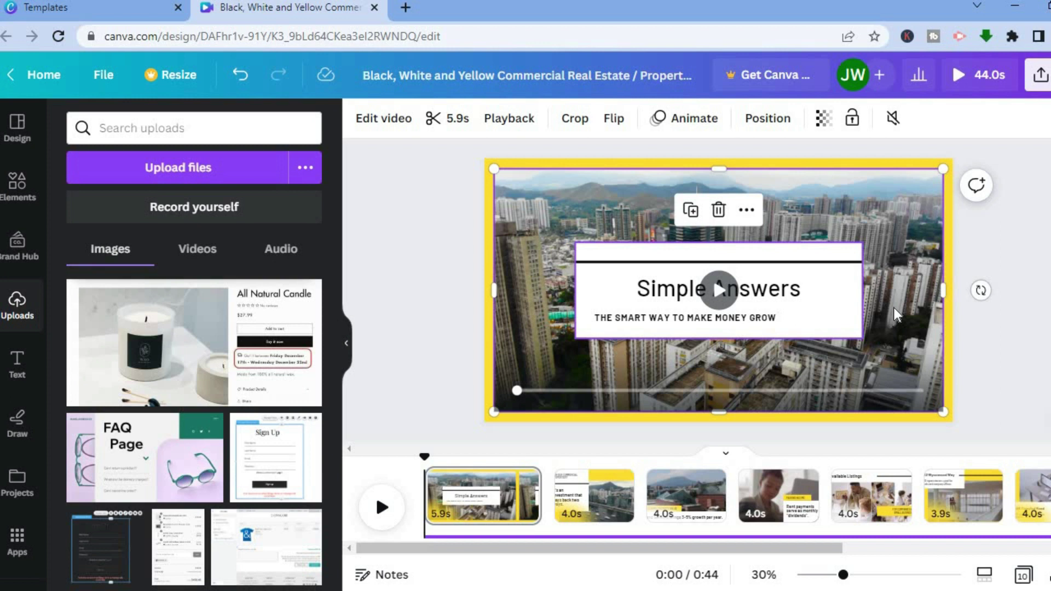
{"action": "right_click", "coordinate": [908, 236]}
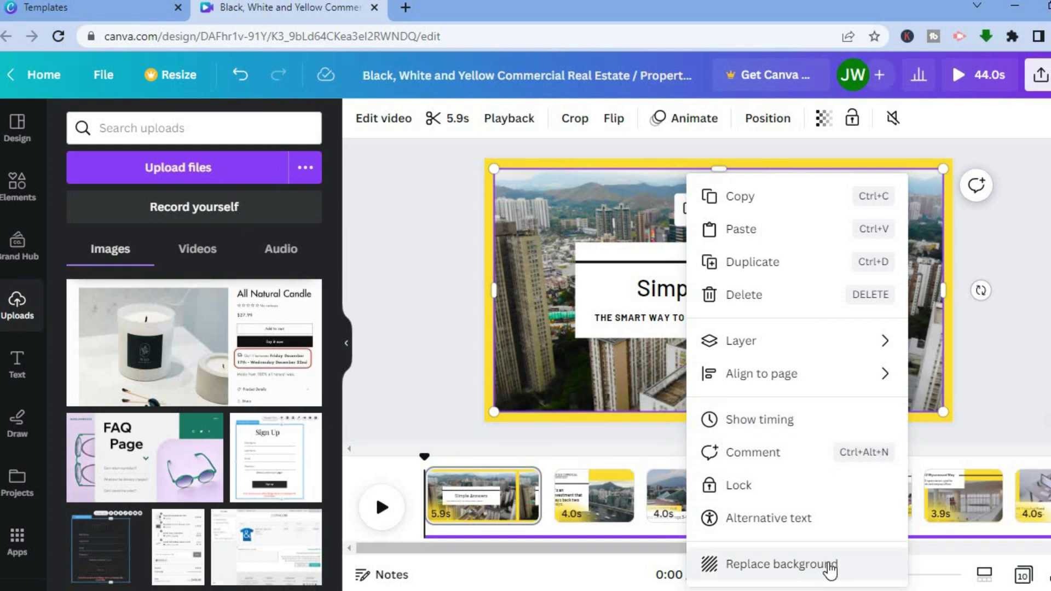
{"action": "left_click", "coordinate": [831, 567]}
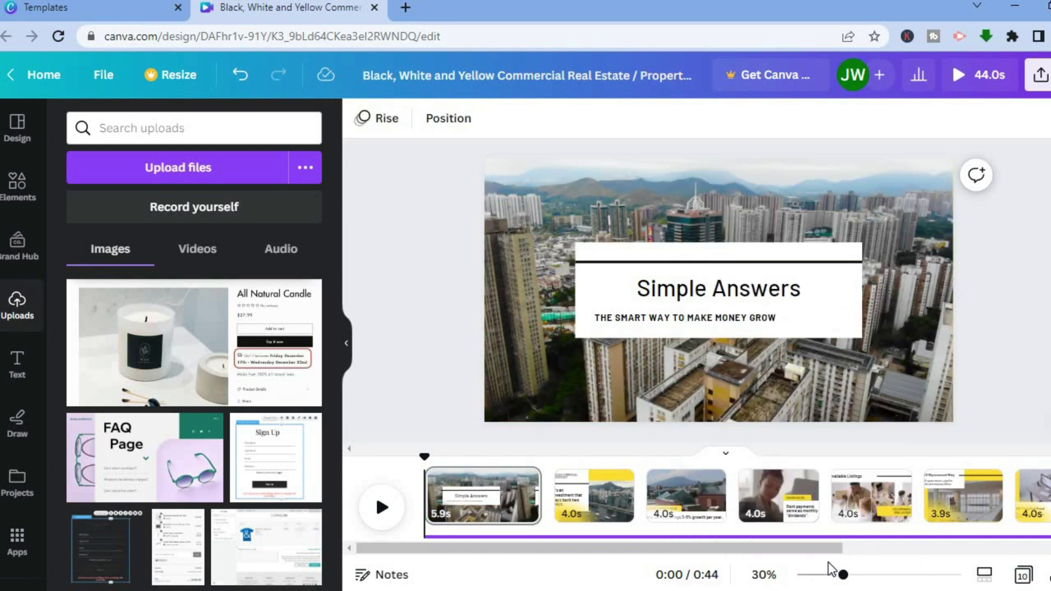
{"action": "left_click", "coordinate": [536, 372]}
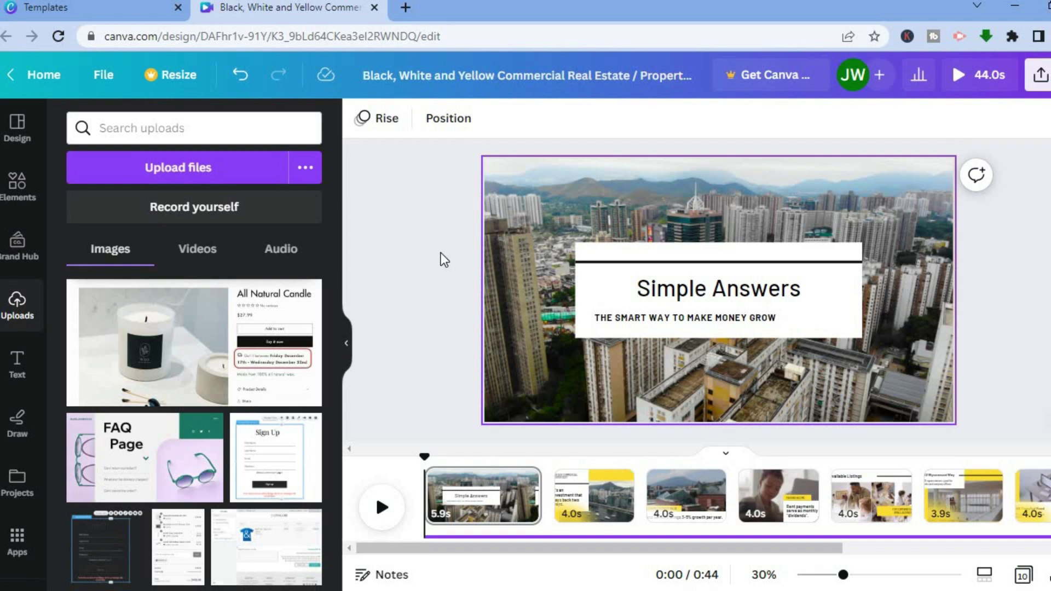
- Search the elements library for "beach"
{"action": "left_click", "coordinate": [24, 193]}
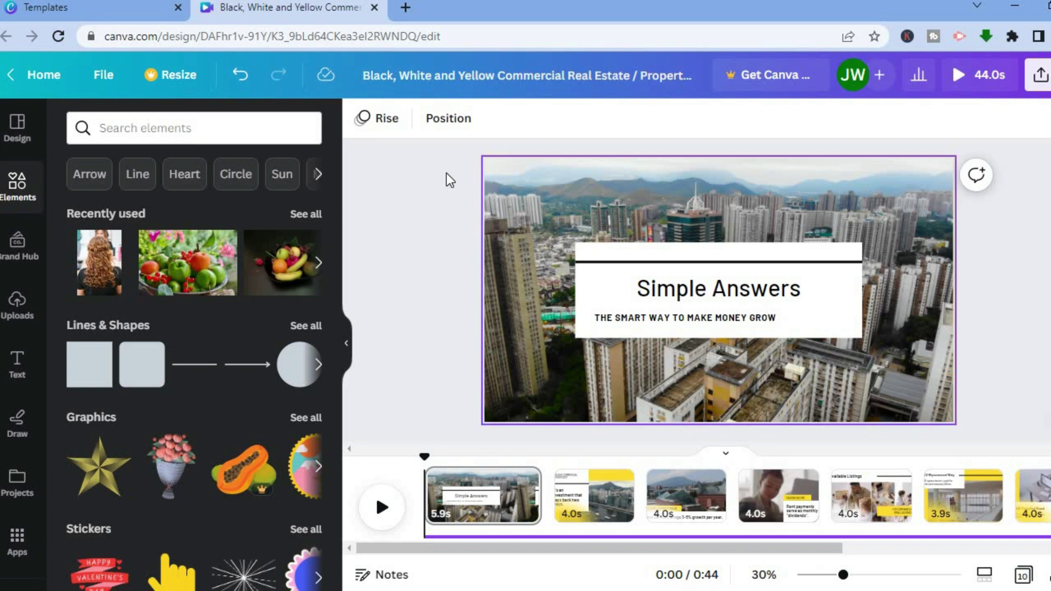
{"action": "left_click", "coordinate": [247, 134]}
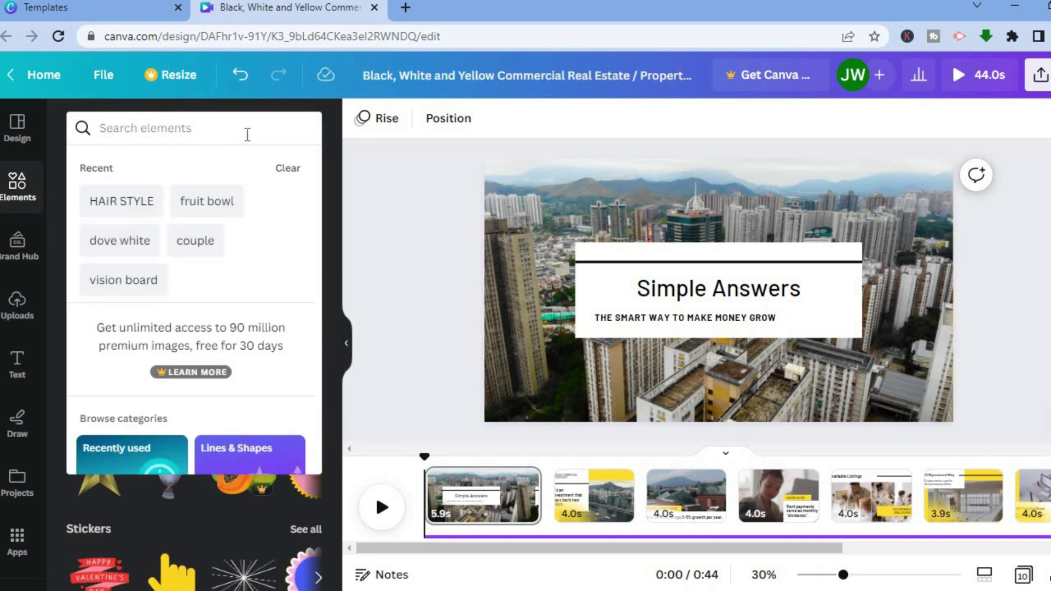
{"action": "type", "text": "bea"}
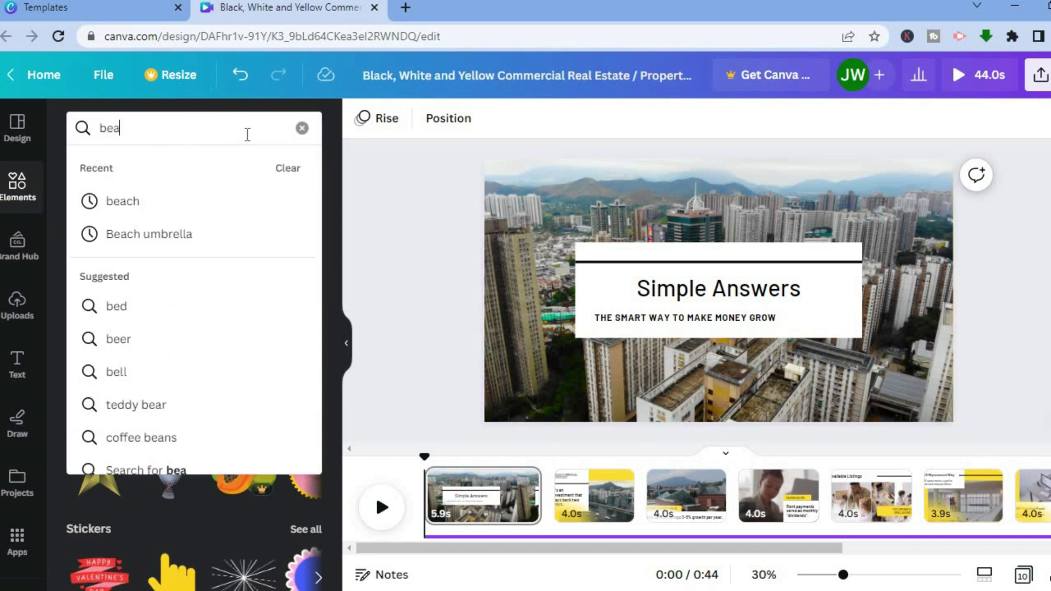
{"action": "type", "text": "ch"}
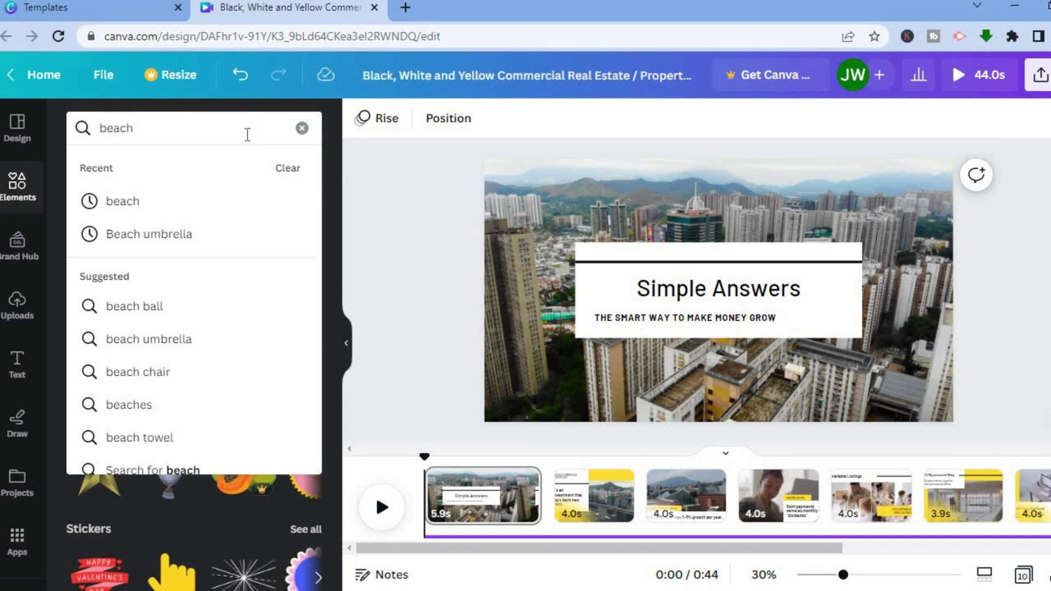
{"action": "key", "text": "Return"}
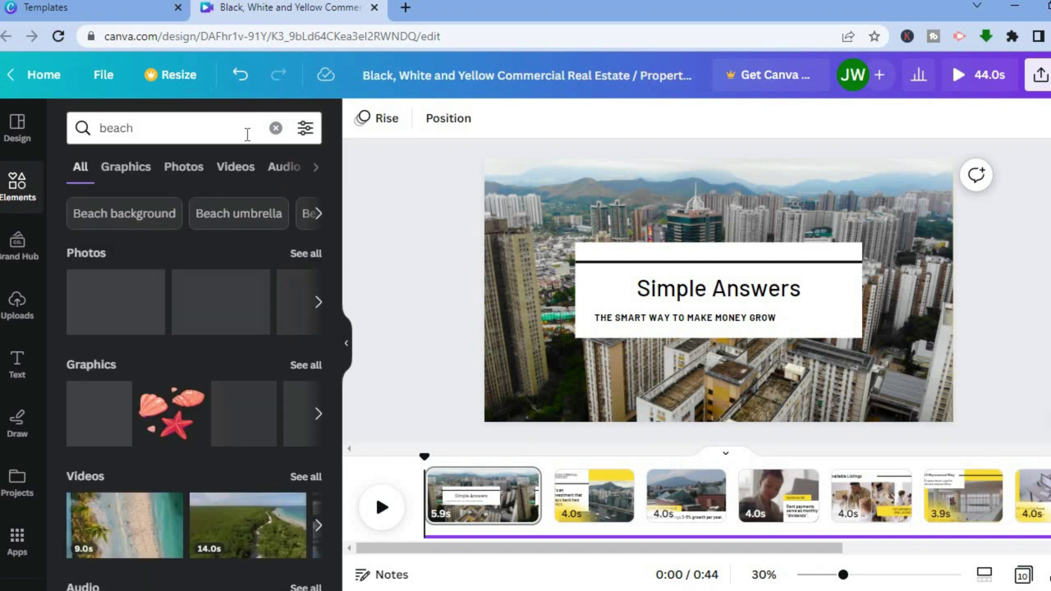
- Replace the first slide's background with the 9.0s aerial beach video from the beach video results
{"action": "left_click", "coordinate": [239, 165]}
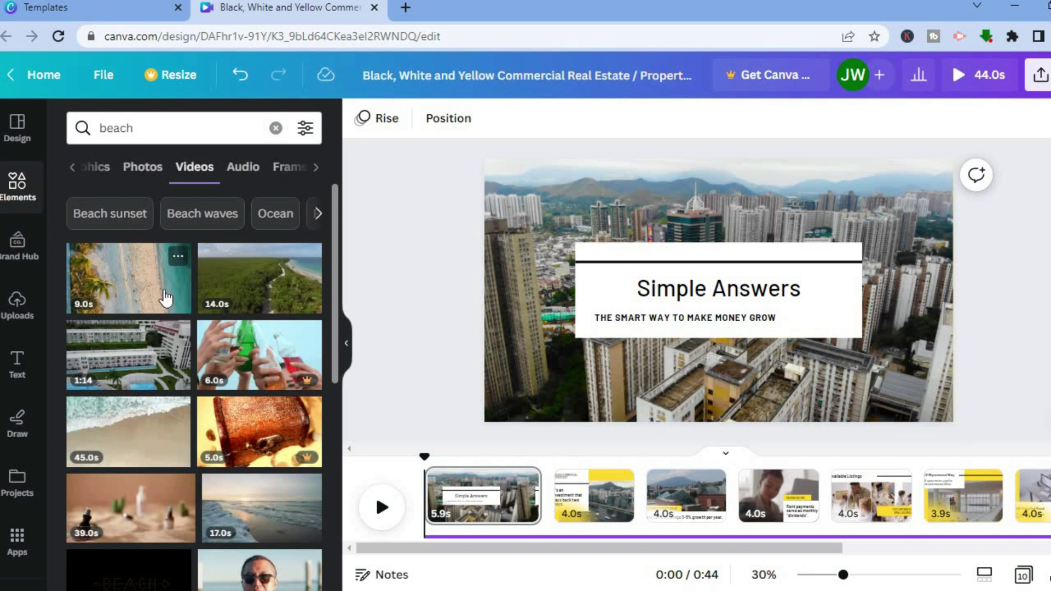
{"action": "left_click_drag", "start_coordinate": [166, 298], "coordinate": [495, 180]}
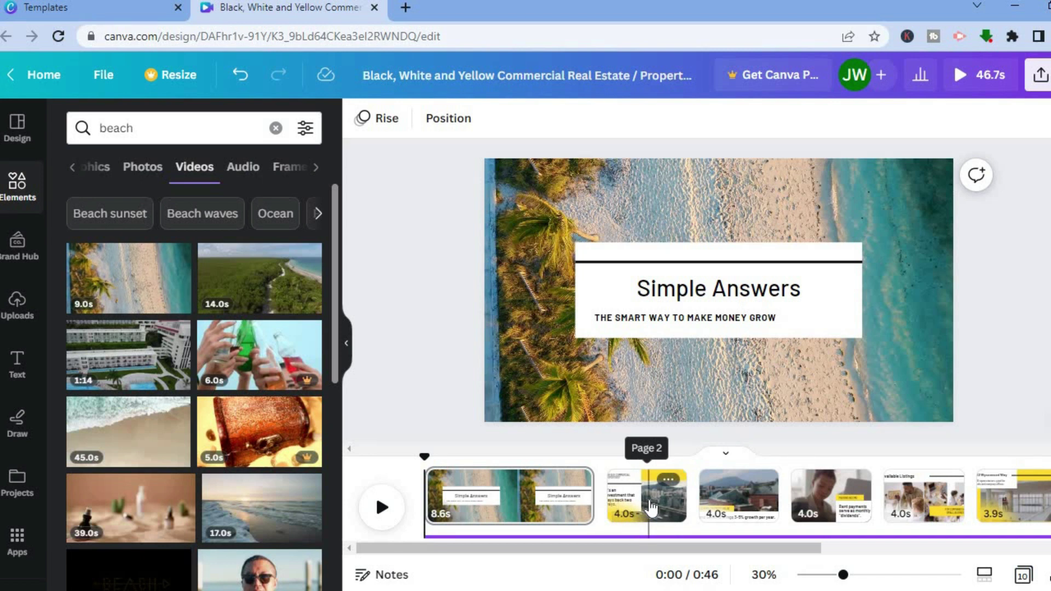
- Move the grouped white text box on page 2 from the slide's upper-left corner to its centre
{"action": "left_click", "coordinate": [651, 508]}
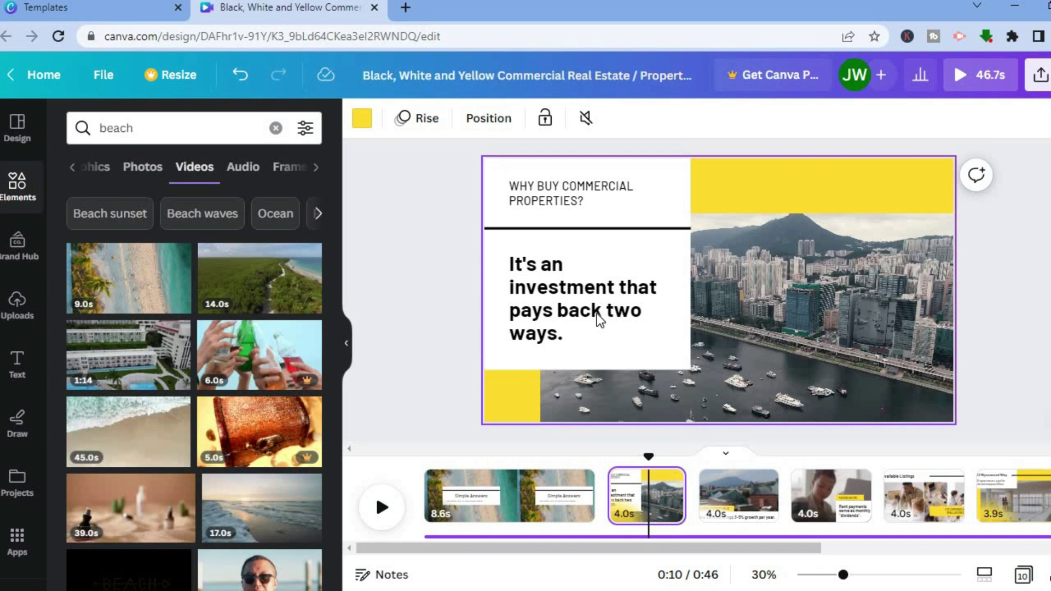
{"action": "left_click", "coordinate": [558, 318]}
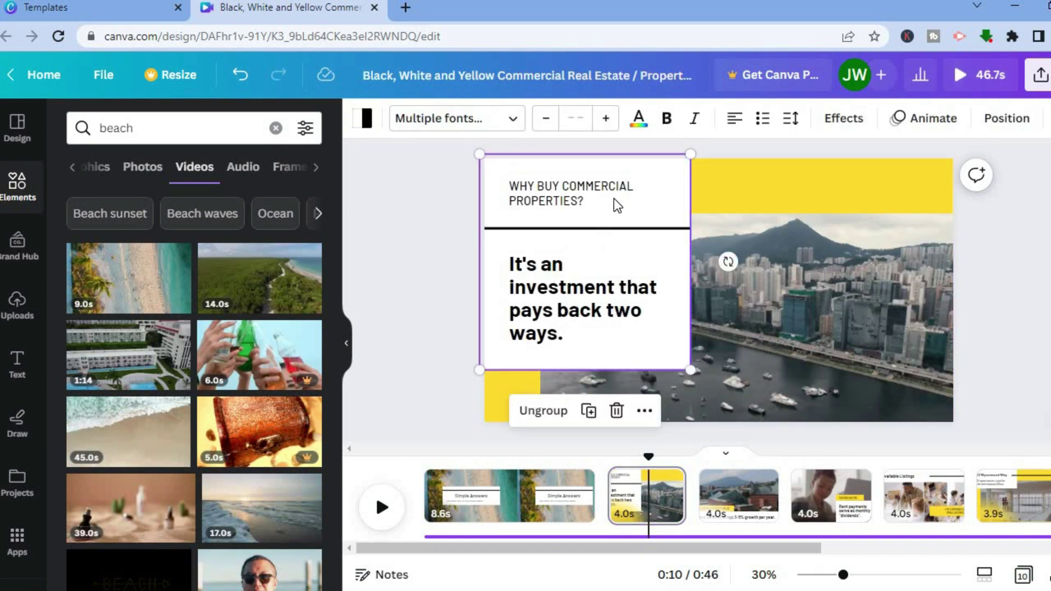
{"action": "left_click_drag", "start_coordinate": [622, 202], "coordinate": [764, 237]}
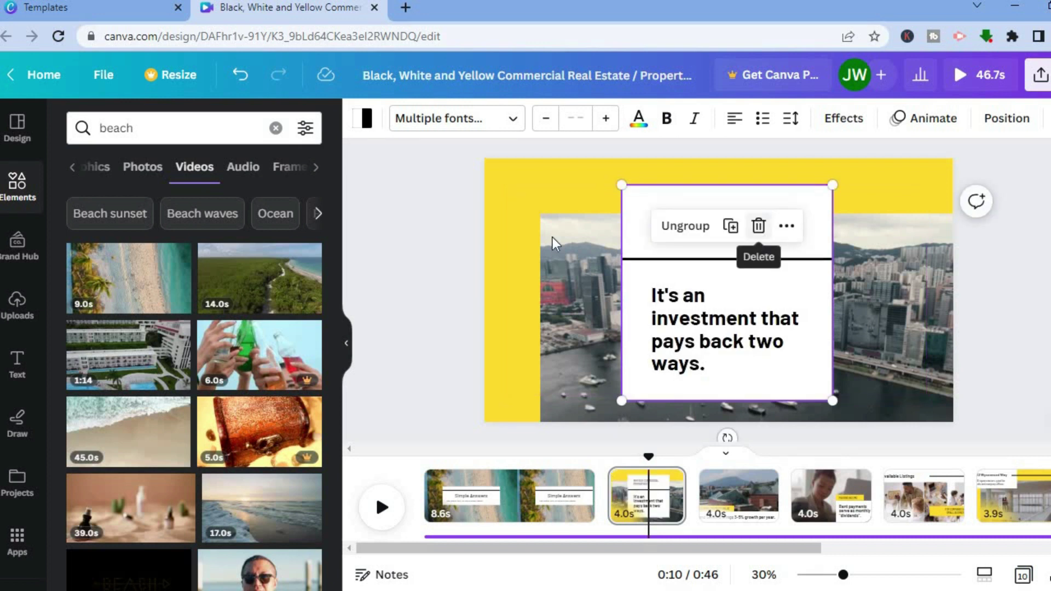
- Change page 2's yellow background to a custom solid bright blue, #0ABCE4
{"action": "left_click", "coordinate": [527, 189]}
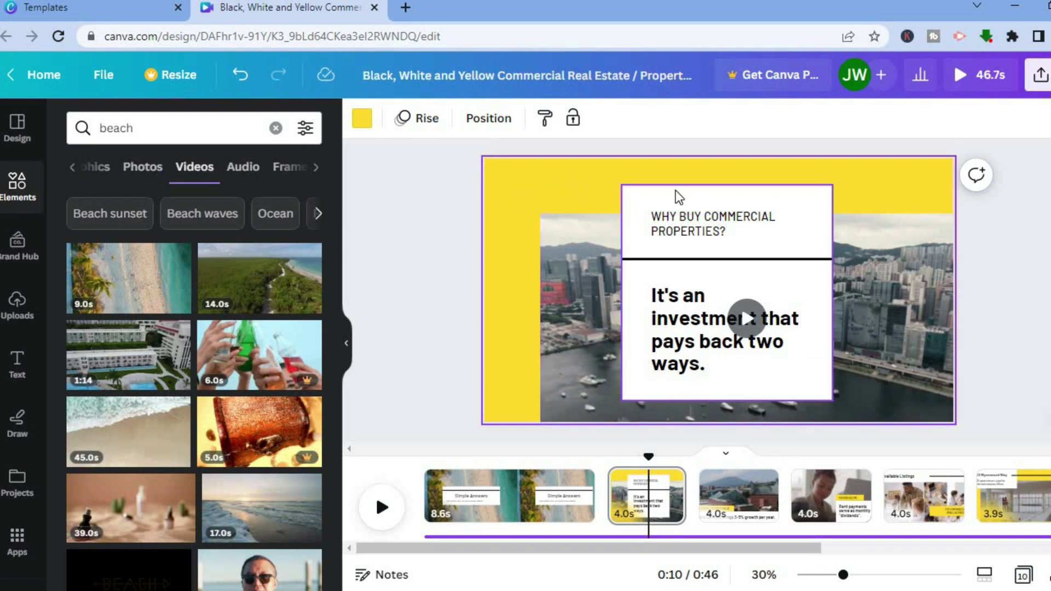
{"action": "left_click", "coordinate": [360, 118]}
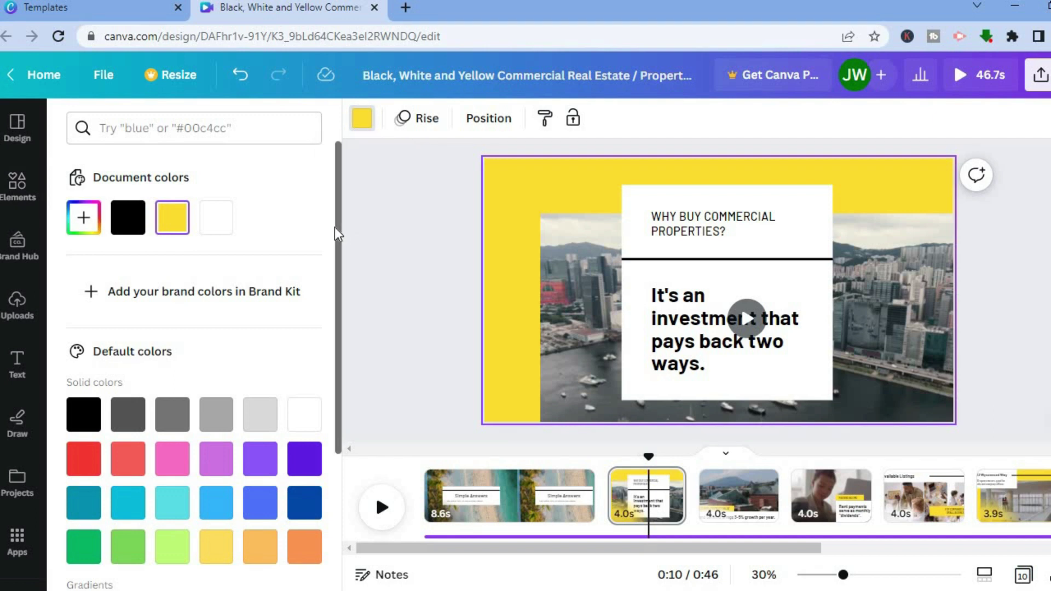
{"action": "scroll", "coordinate": [327, 383], "scroll_direction": "down", "scroll_amount": 4}
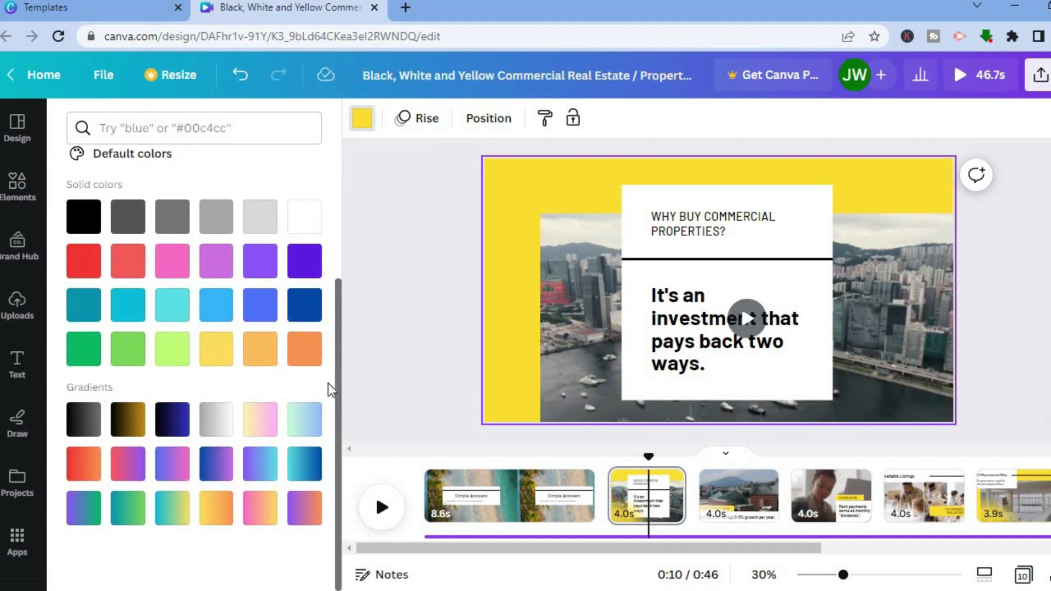
{"action": "left_click_drag", "start_coordinate": [337, 351], "coordinate": [333, 250]}
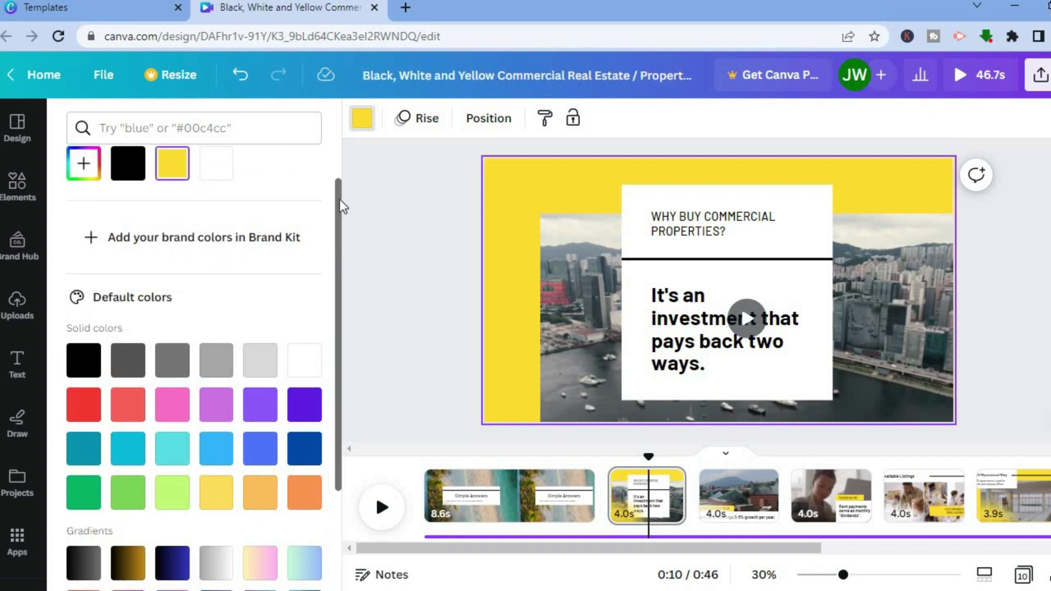
{"action": "left_click_drag", "start_coordinate": [337, 207], "coordinate": [337, 169]}
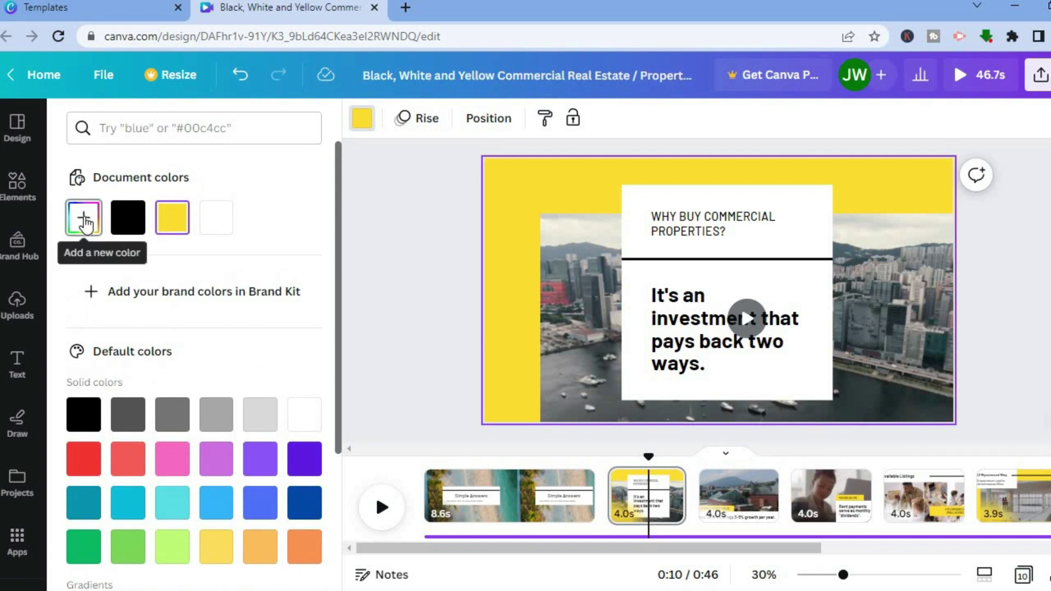
{"action": "left_click", "coordinate": [85, 222]}
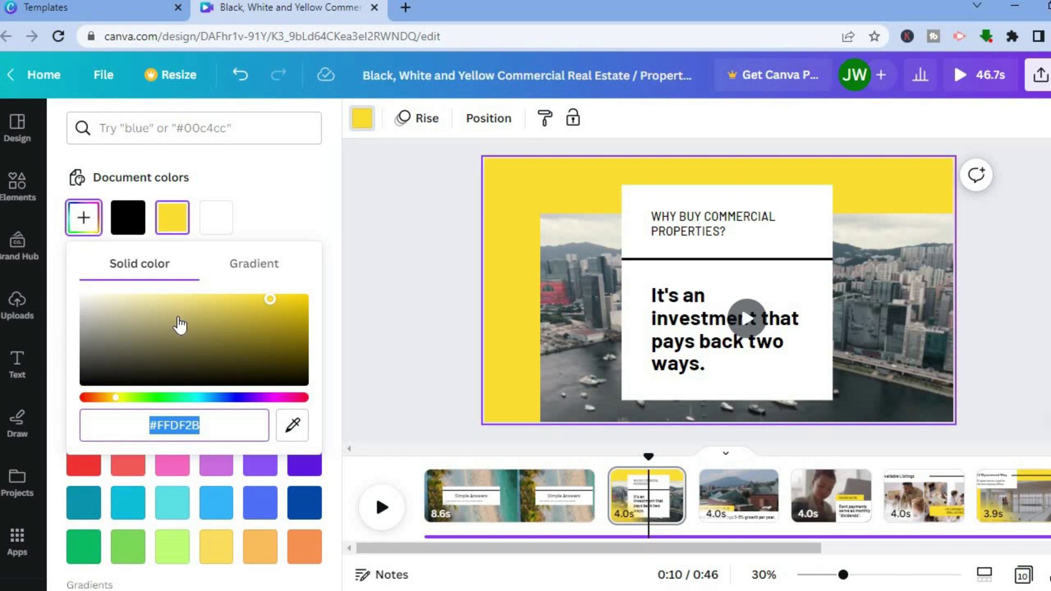
{"action": "left_click", "coordinate": [268, 315]}
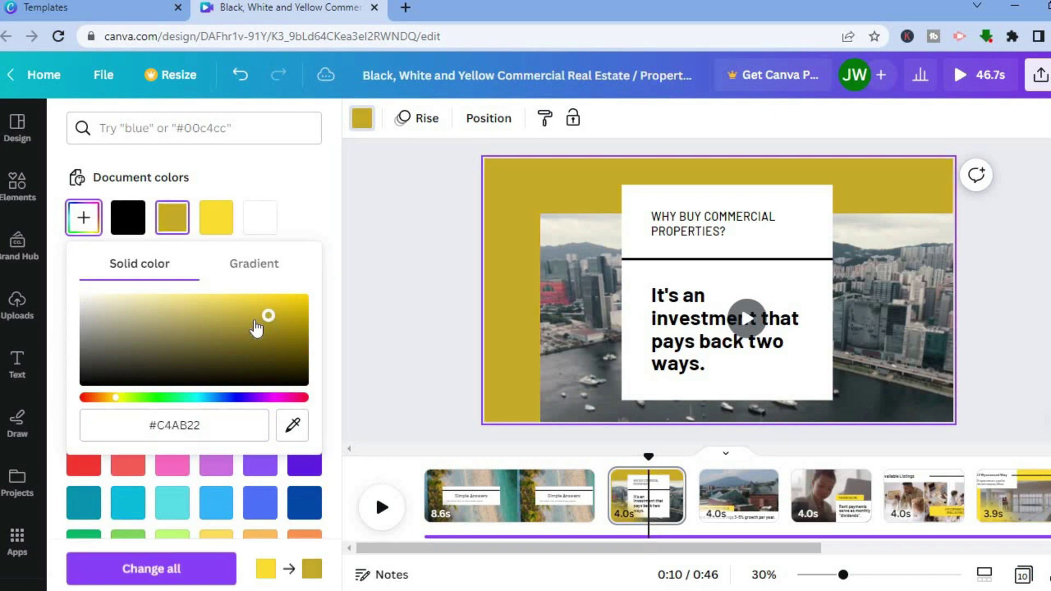
{"action": "left_click", "coordinate": [181, 328]}
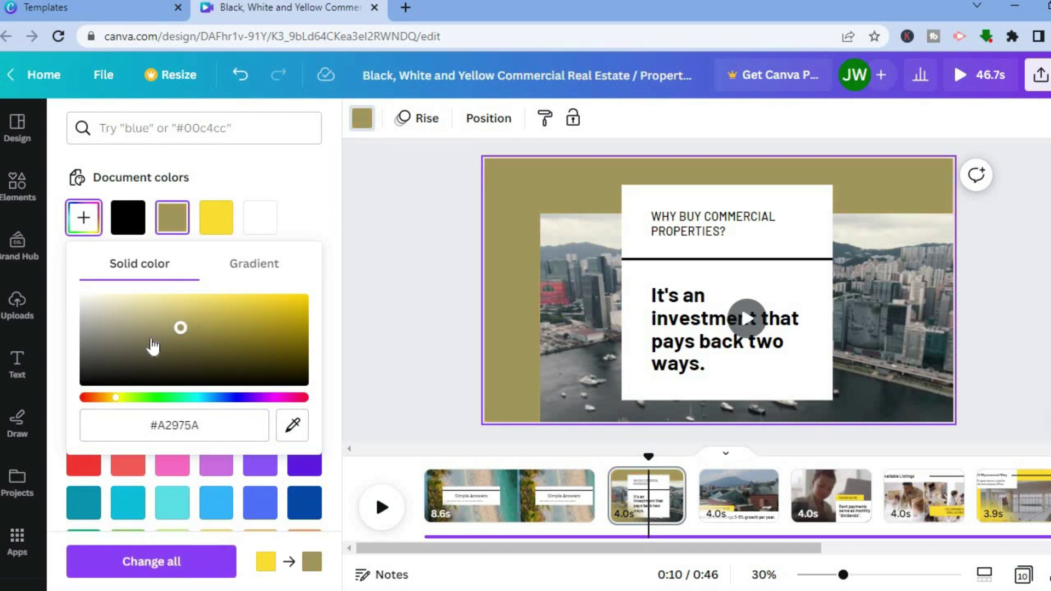
{"action": "left_click", "coordinate": [187, 398]}
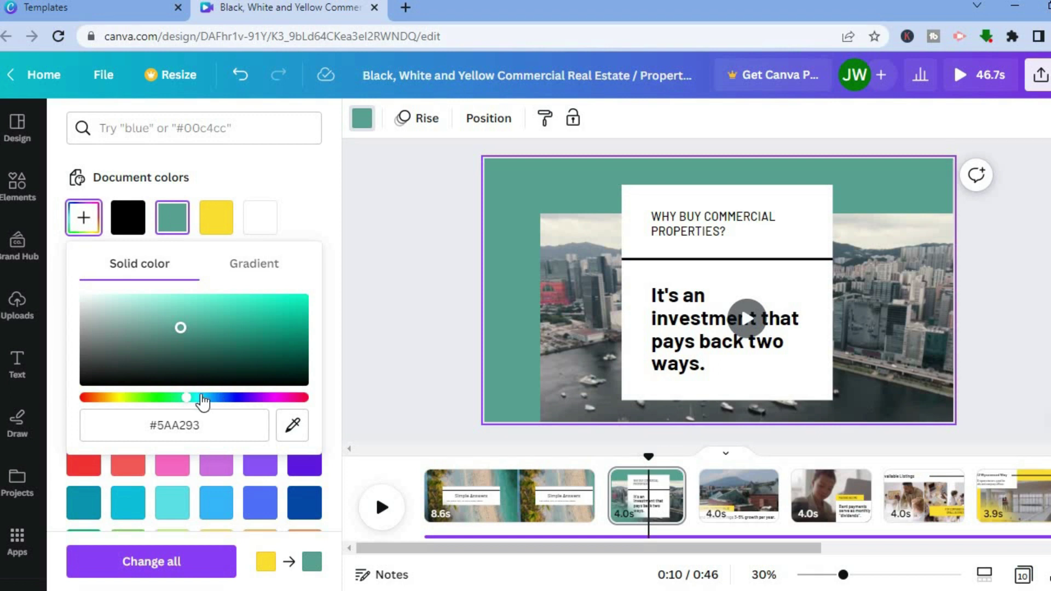
{"action": "left_click", "coordinate": [202, 398]}
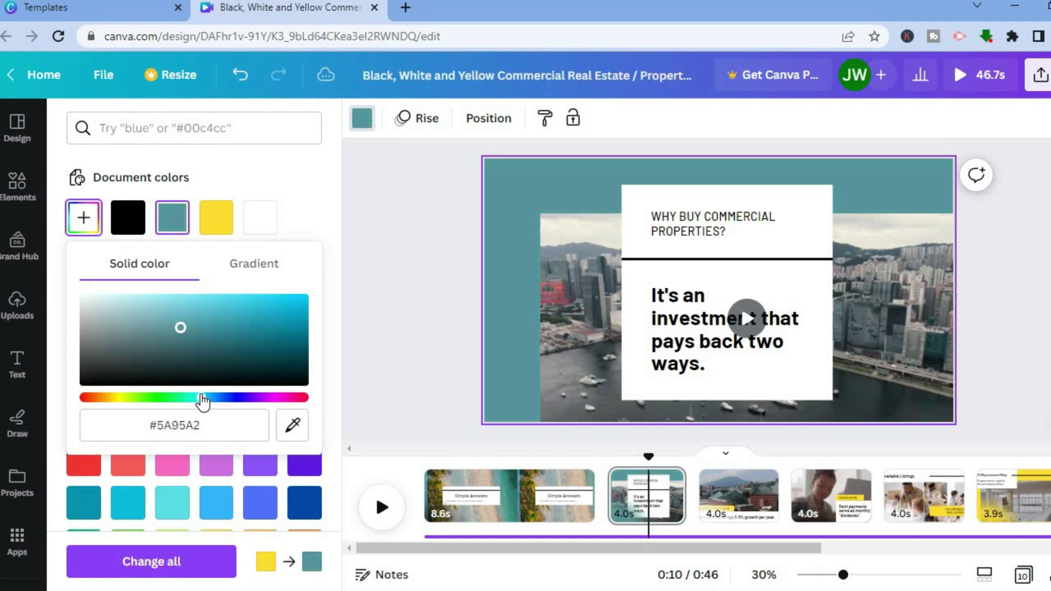
{"action": "left_click", "coordinate": [299, 305]}
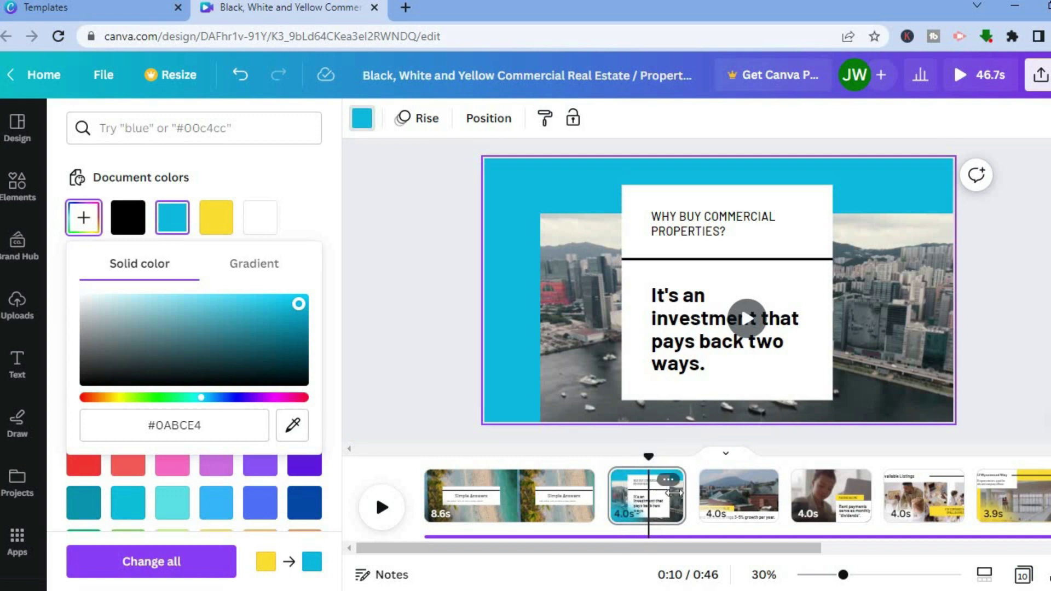
- Adjust page 2's duration in the timeline to 6.4 seconds
{"action": "left_click_drag", "start_coordinate": [675, 494], "coordinate": [651, 497]}
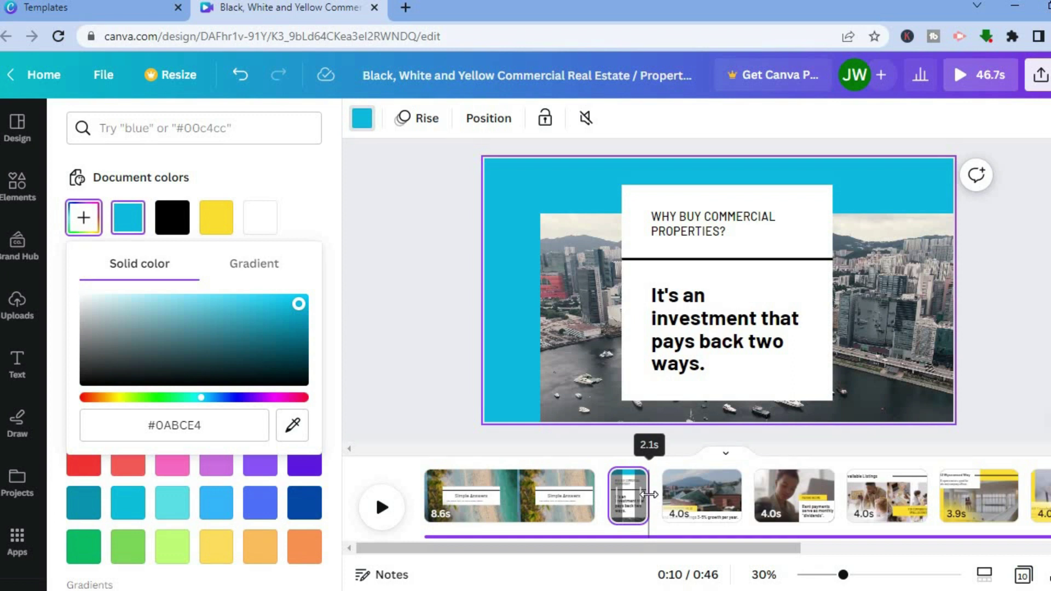
{"action": "left_click_drag", "start_coordinate": [650, 494], "coordinate": [734, 497]}
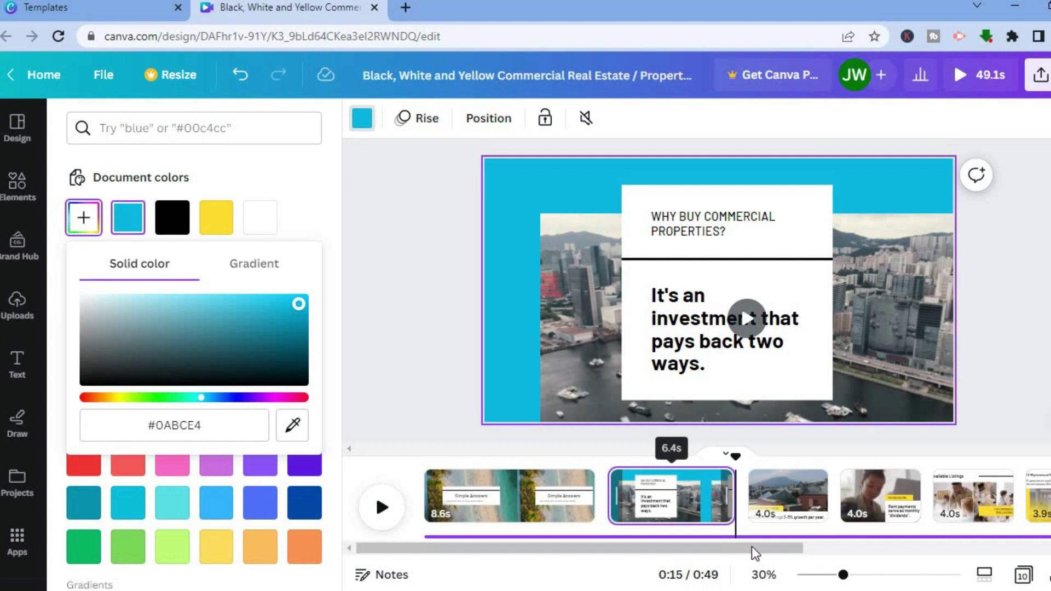
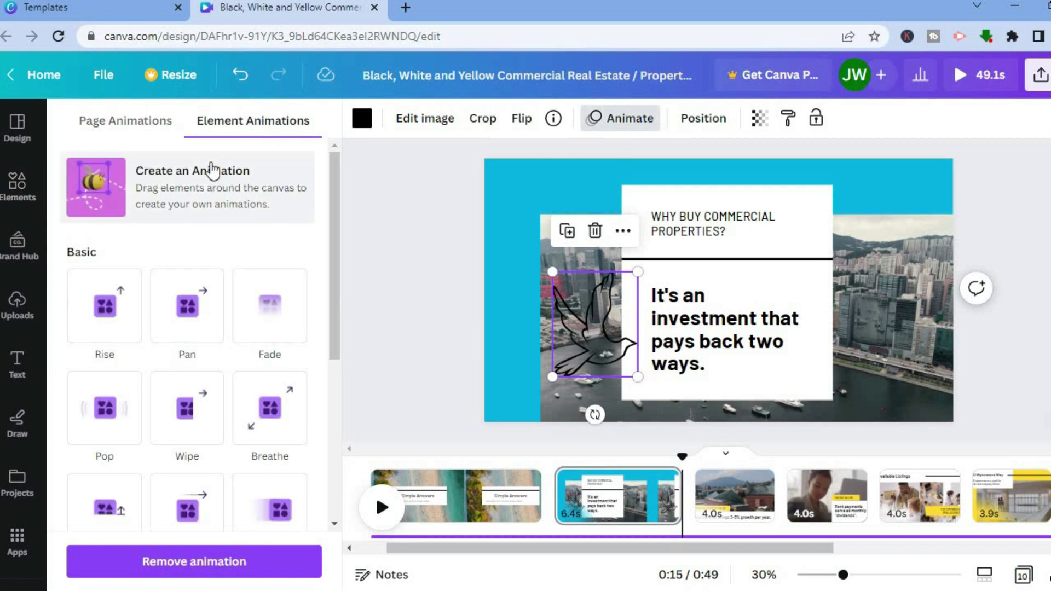
- Animate the bird graphic along a custom diagonal path from the slide's lower left to its upper right, using the Smooth movement style
{"action": "left_click", "coordinate": [178, 175]}
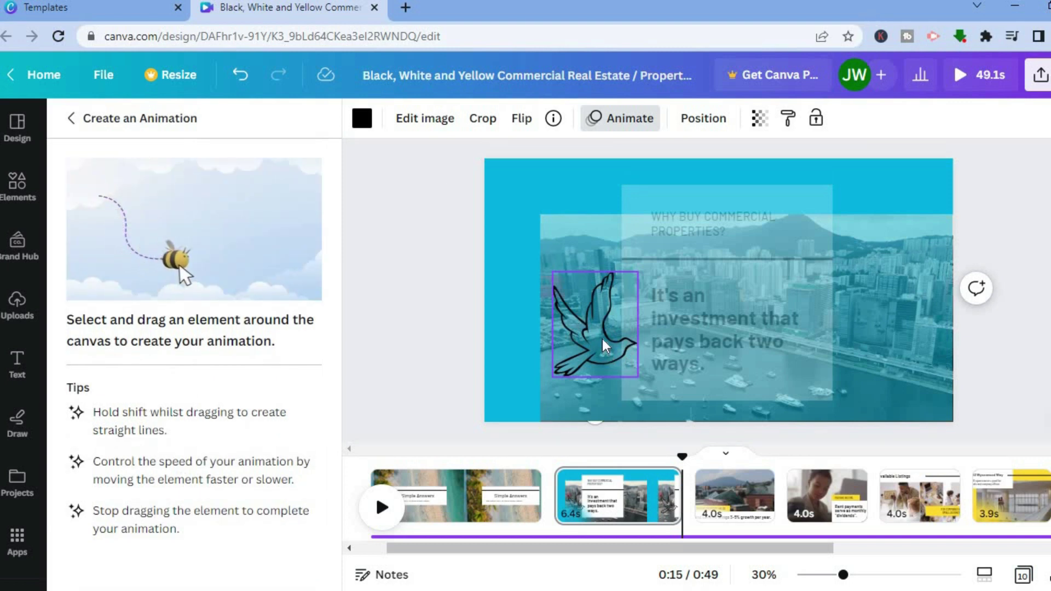
{"action": "left_click_drag", "start_coordinate": [579, 363], "coordinate": [490, 422]}
{"action": "left_click_drag", "start_coordinate": [957, 148], "coordinate": [976, 143]}
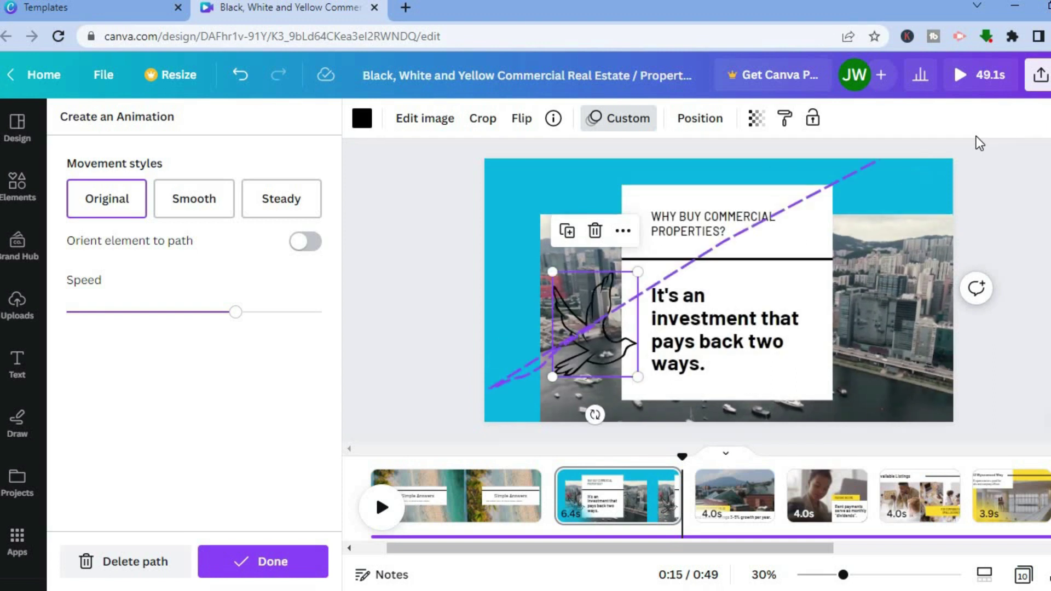
{"action": "left_click", "coordinate": [118, 208]}
{"action": "left_click", "coordinate": [200, 211]}
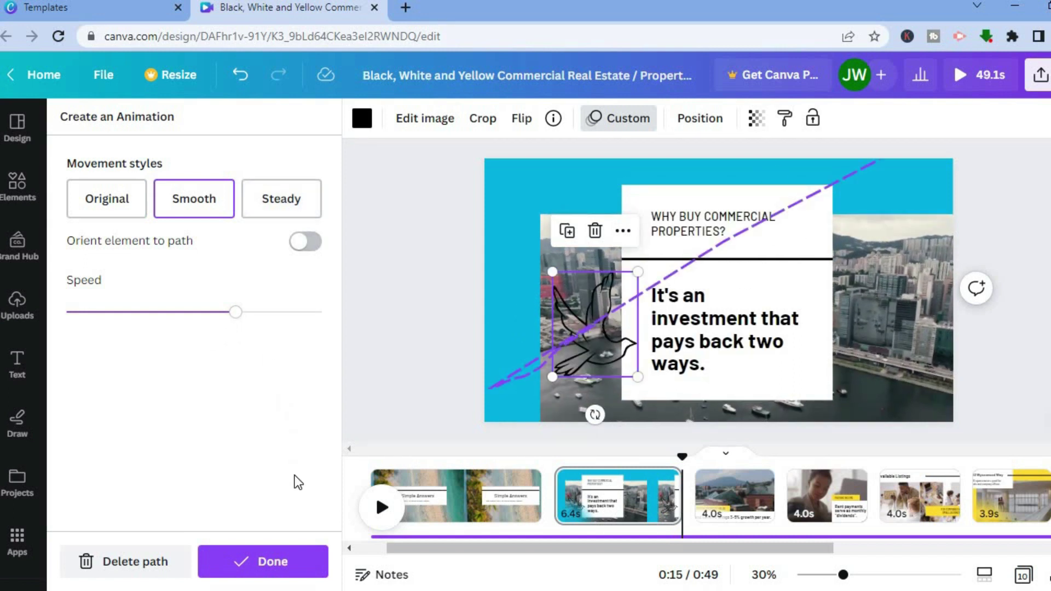
{"action": "left_click", "coordinate": [270, 559]}
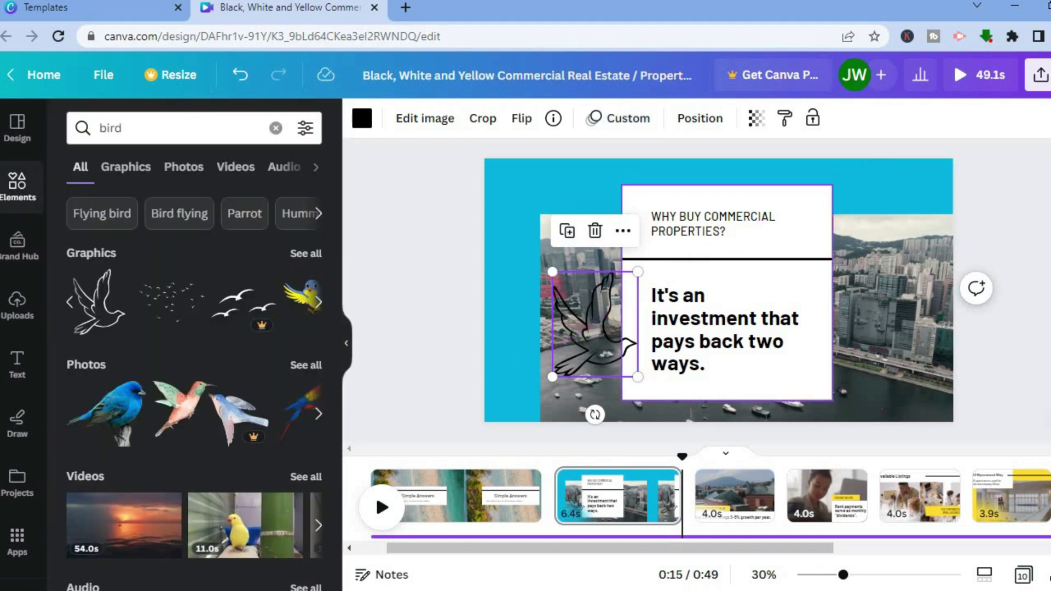
- Review the design's MP4 video download settings and close them without downloading
{"action": "left_click", "coordinate": [1040, 75]}
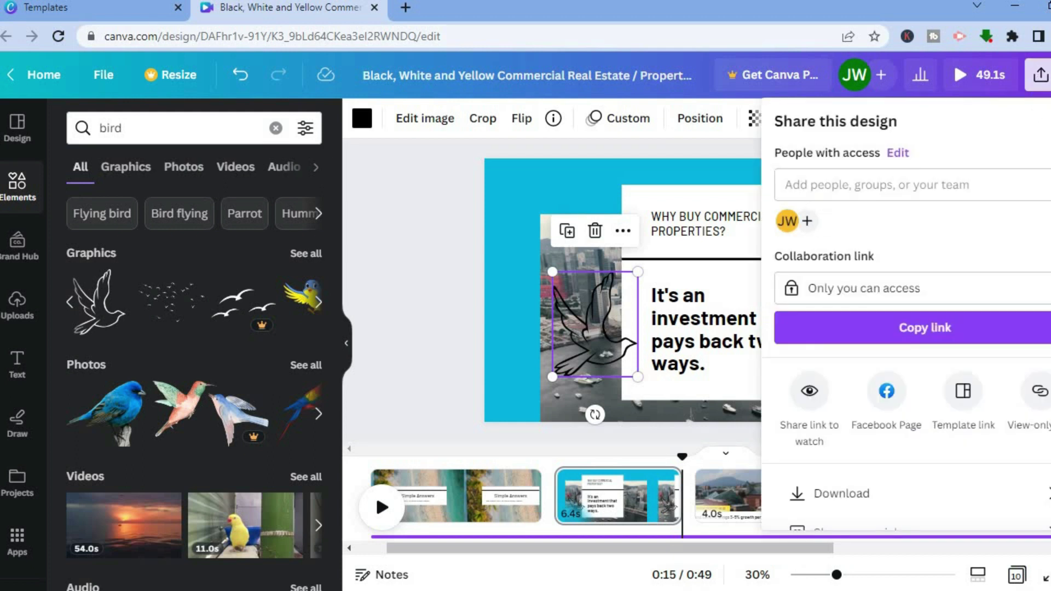
{"action": "scroll", "coordinate": [953, 436], "scroll_direction": "down", "scroll_amount": 2}
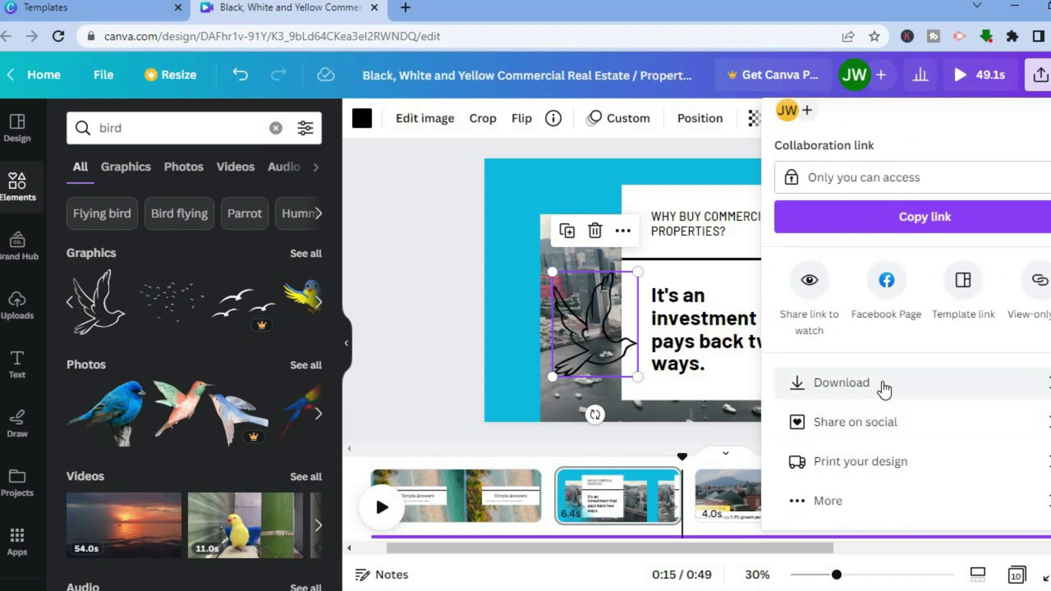
{"action": "left_click", "coordinate": [884, 386]}
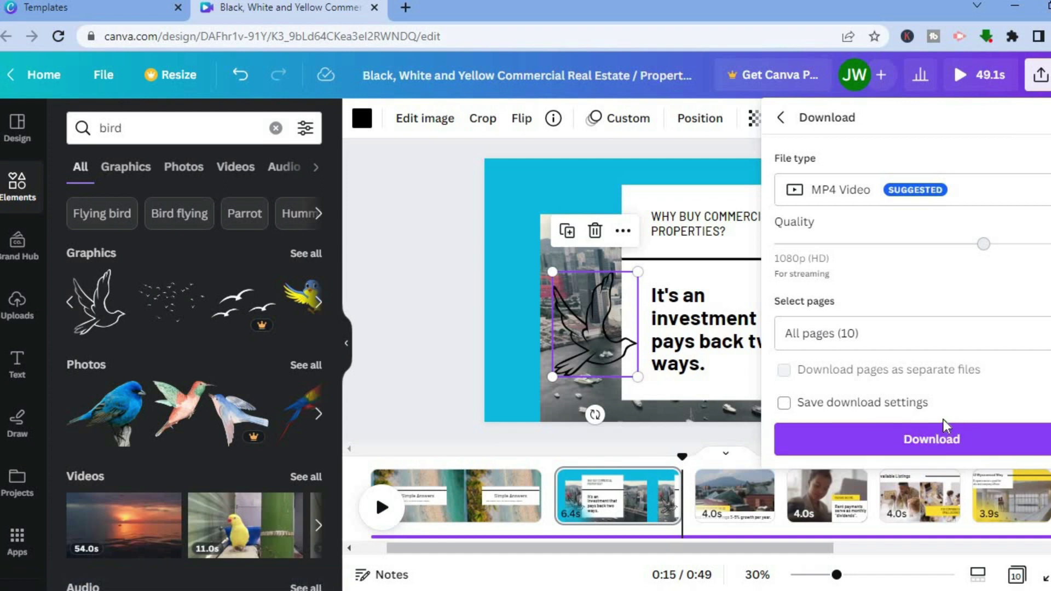
{"action": "left_click", "coordinate": [425, 323]}
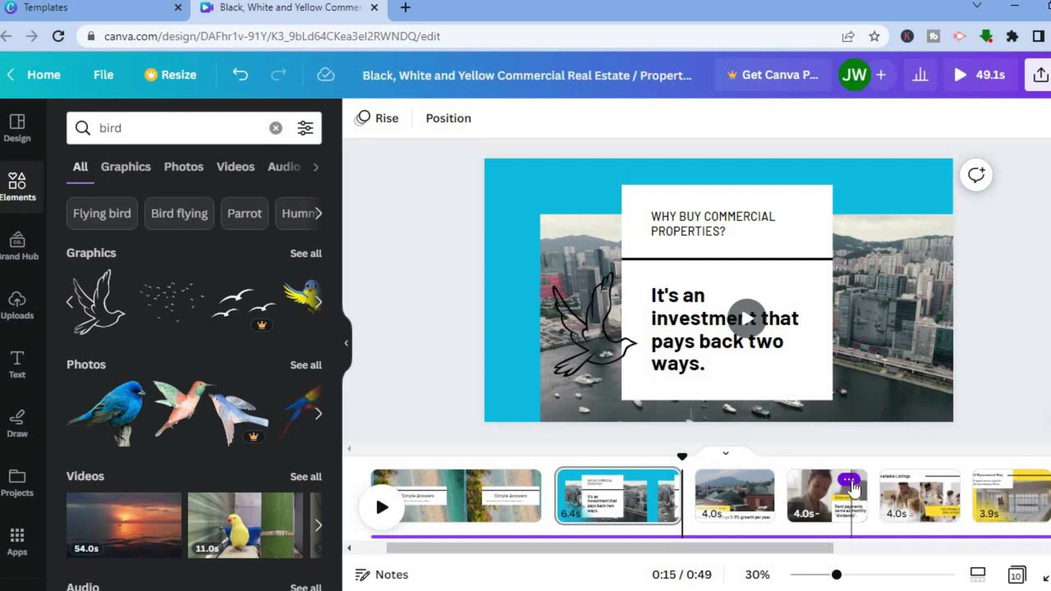
- Delete the fourth page, titled "Passive Income", from the slideshow
{"action": "left_click", "coordinate": [851, 485]}
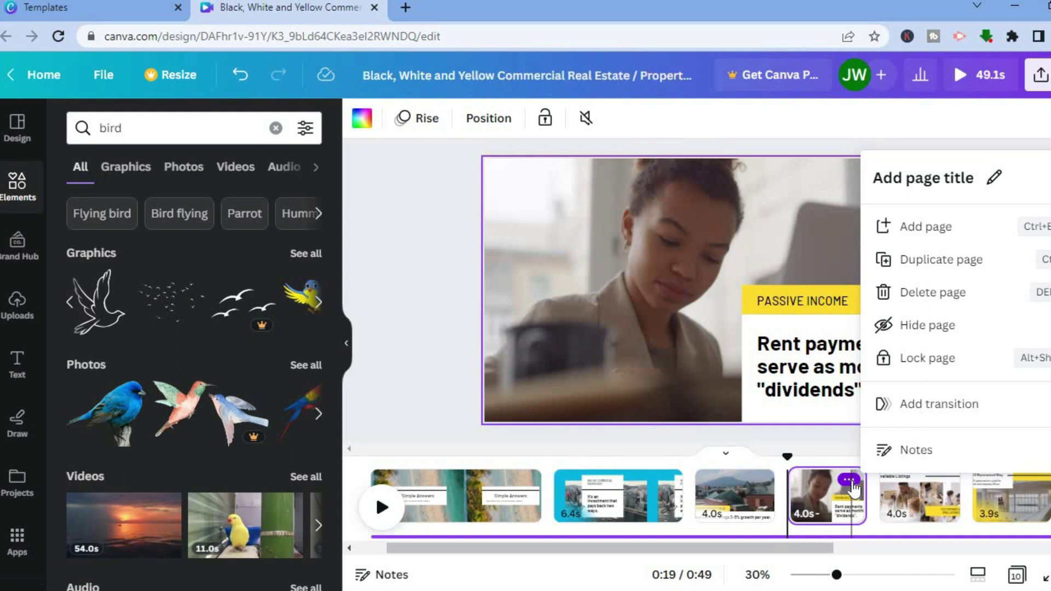
{"action": "left_click", "coordinate": [953, 293]}
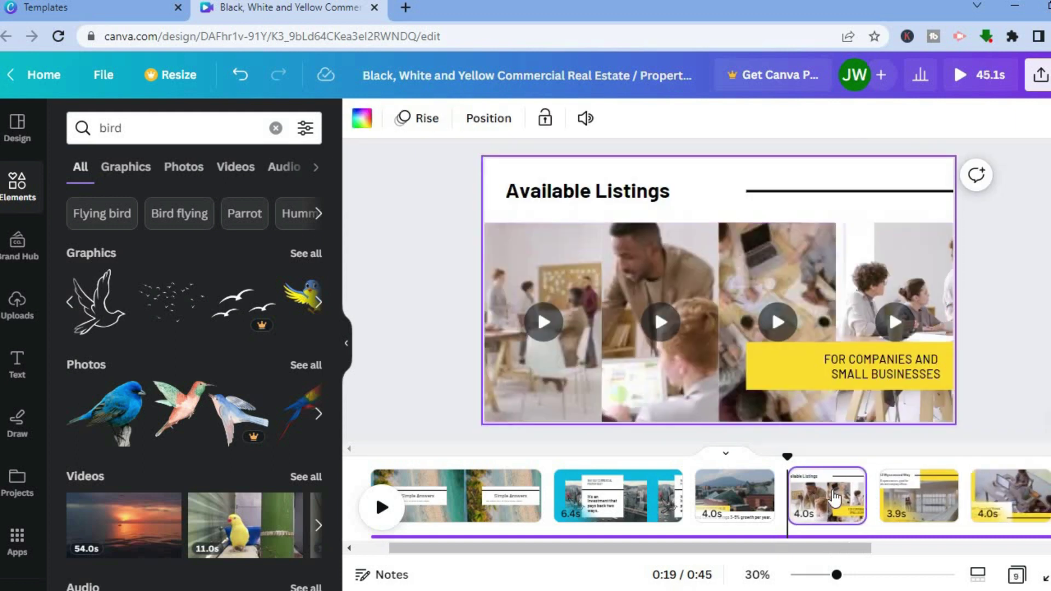